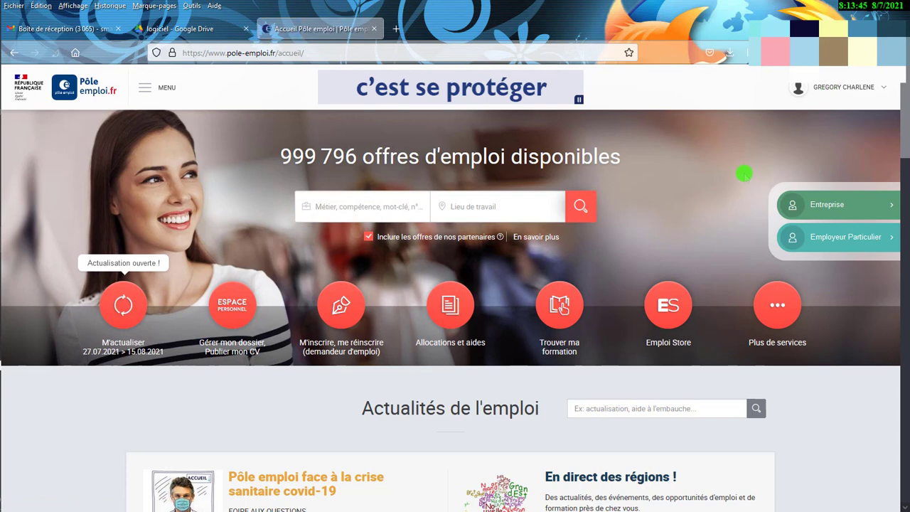
# Log out of the personal space, confirm leaving it, and close the Google Drive tab
pyautogui.click(847, 87)
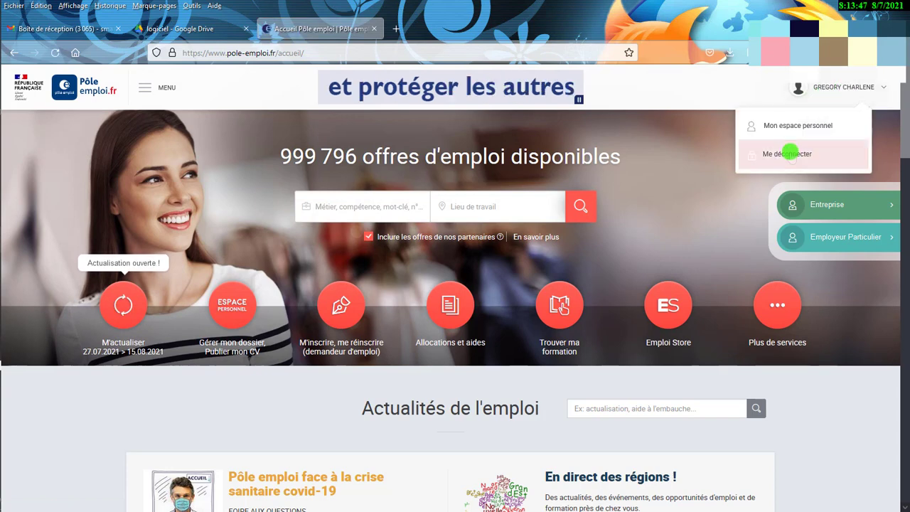
pyautogui.click(821, 151)
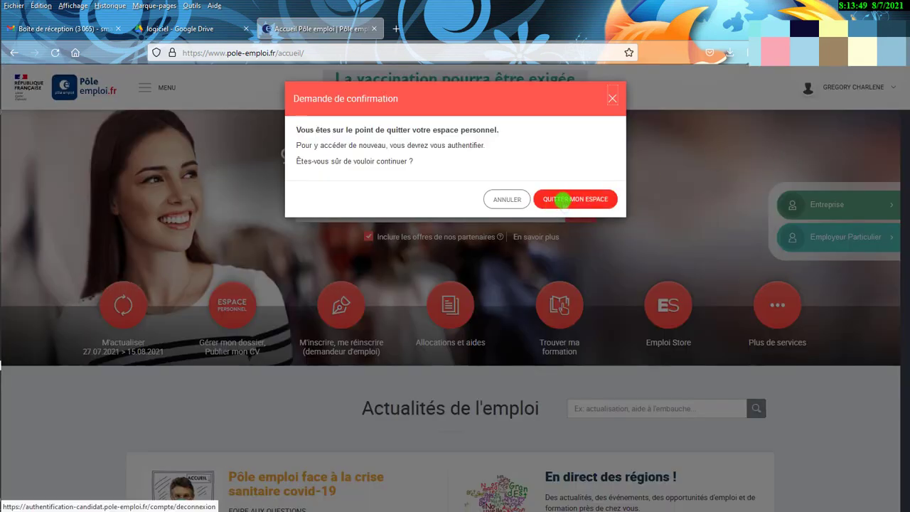
pyautogui.click(563, 199)
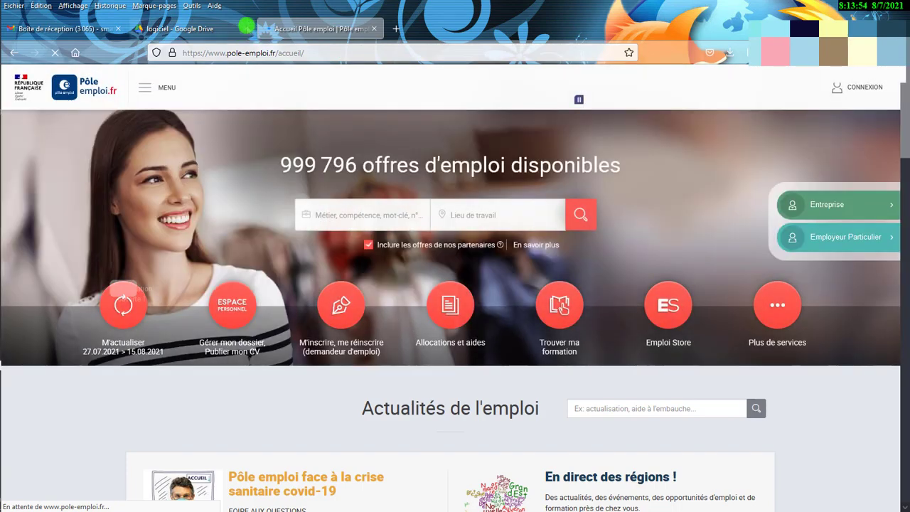
pyautogui.click(246, 27)
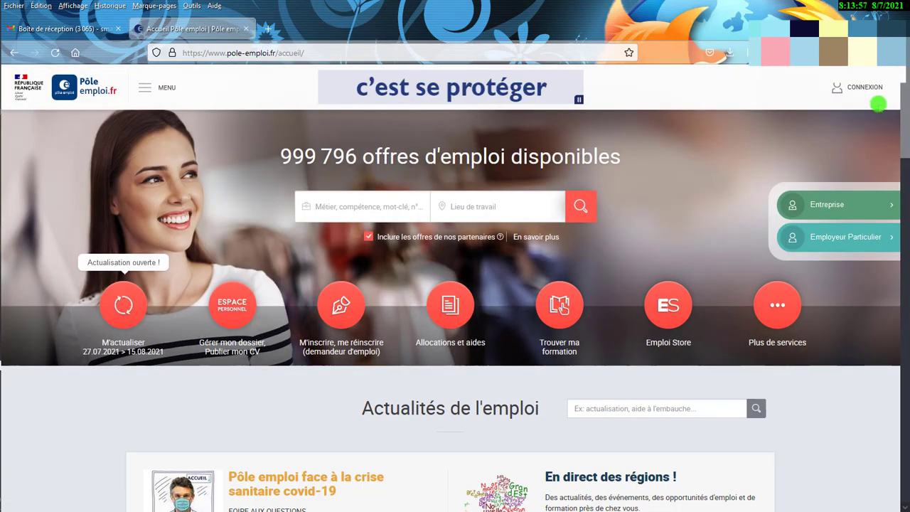
# Open the Candidat login page and submit the account's username
pyautogui.click(843, 86)
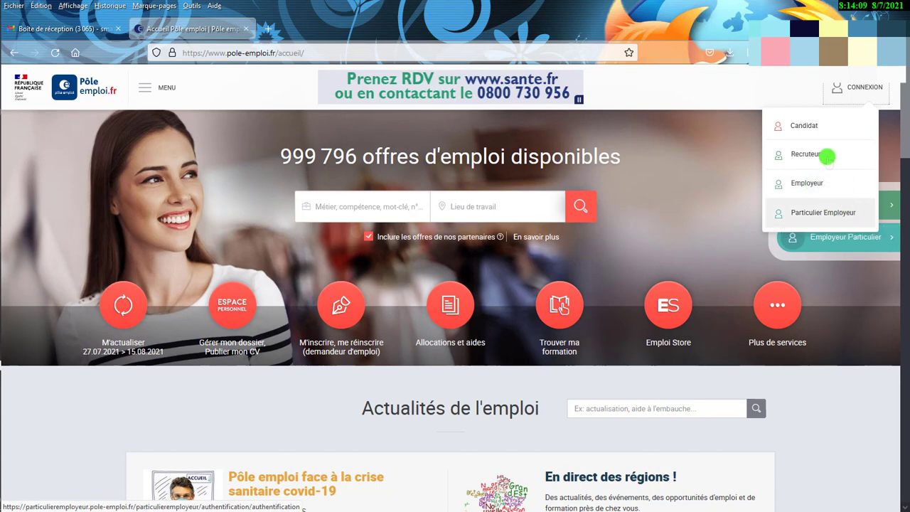
pyautogui.click(809, 125)
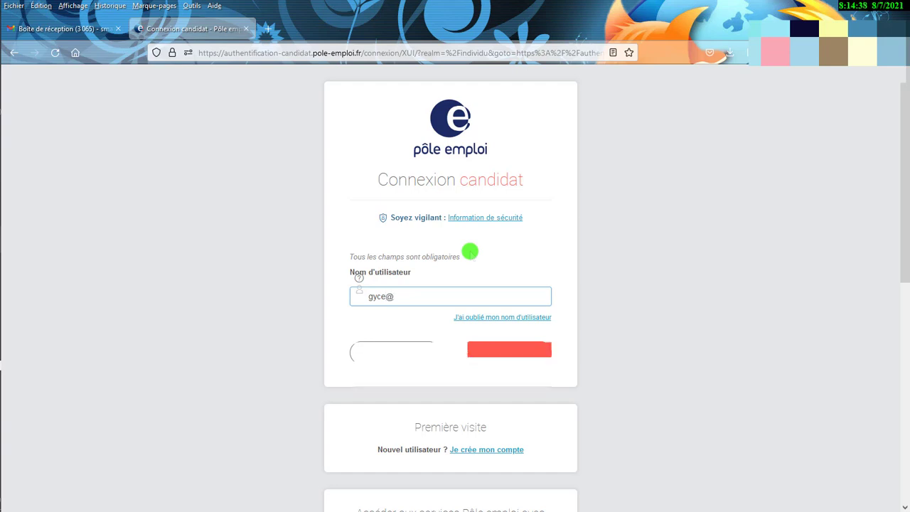
pyautogui.click(495, 344)
# Replace the prefilled password with the account password and sign in to the candidate space
pyautogui.click(498, 331)
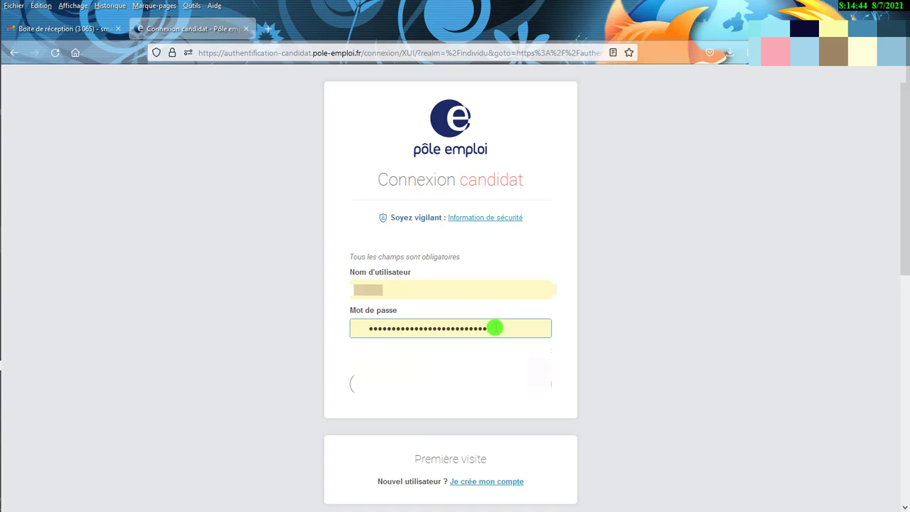
pyautogui.press('BackSpace')
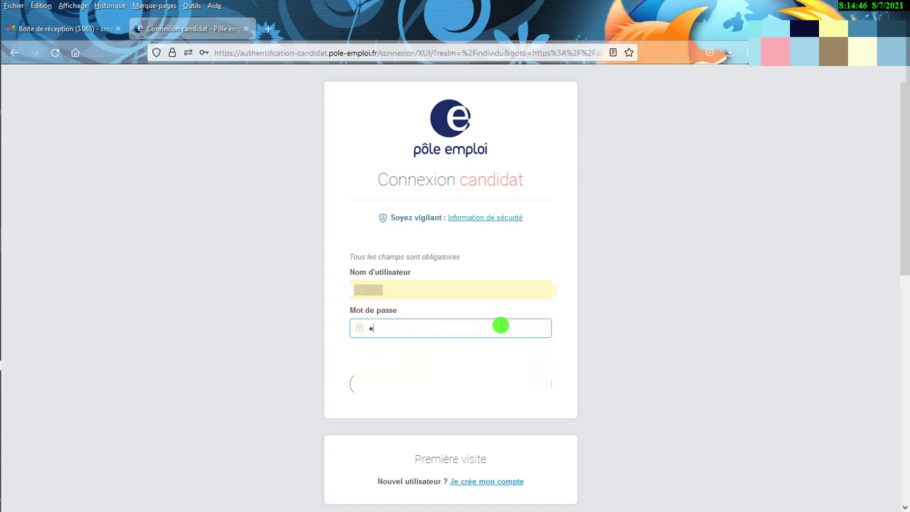
pyautogui.press('BackSpace')
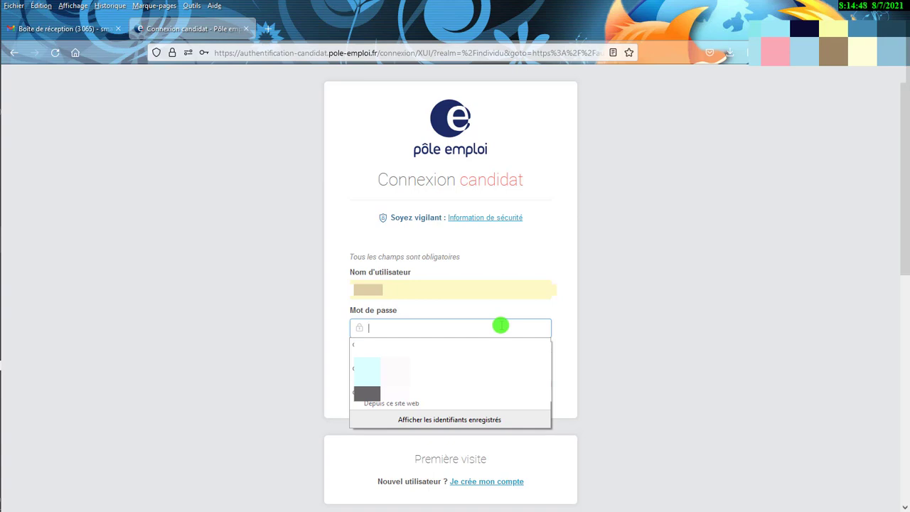
pyautogui.write('***')
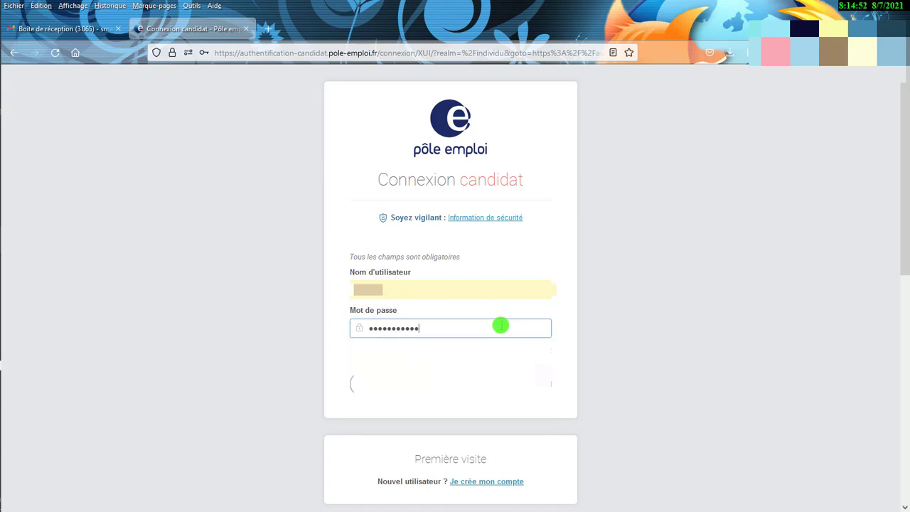
pyautogui.write('**')
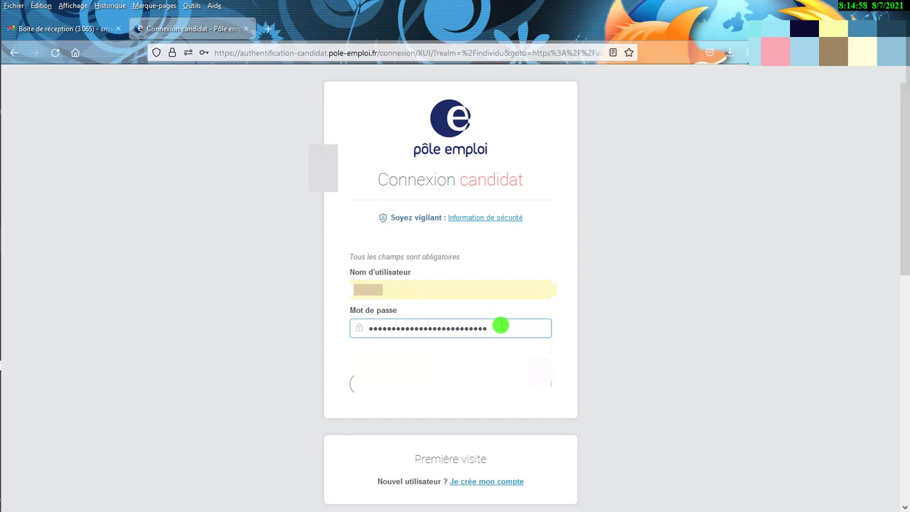
pyautogui.press('Return')
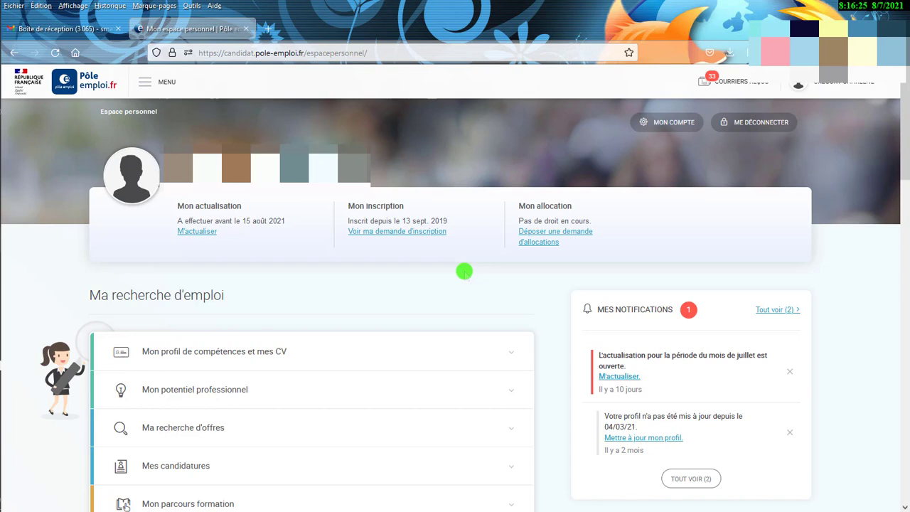
# Expand the "Mes échanges avec Pôle emploi" section under "Mon dossier demandeur d'emploi"
pyautogui.scroll(-1, 392, 368)
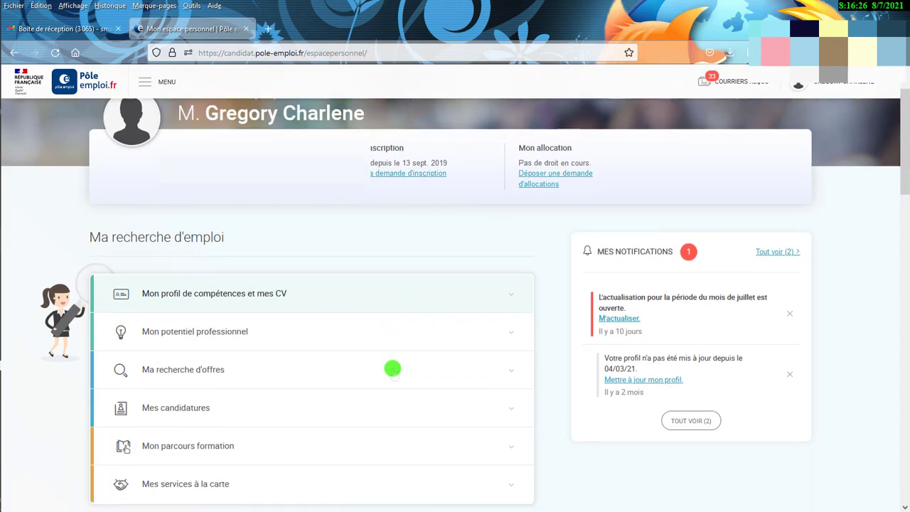
pyautogui.scroll(-1, 393, 368)
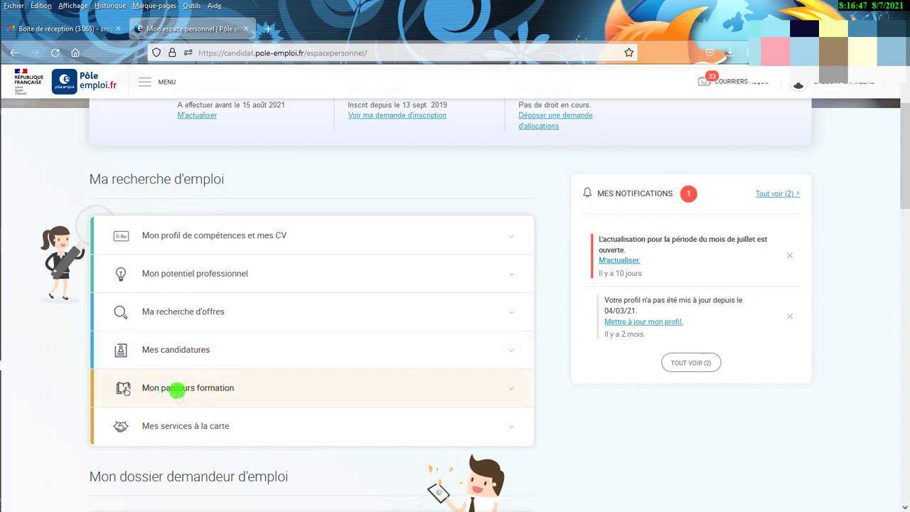
pyautogui.scroll(-2, 183, 390)
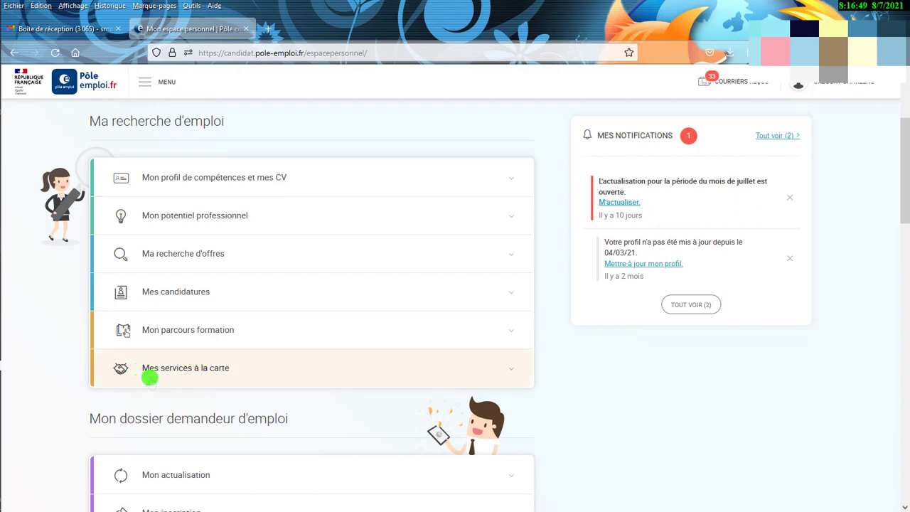
pyautogui.scroll(-3, 175, 374)
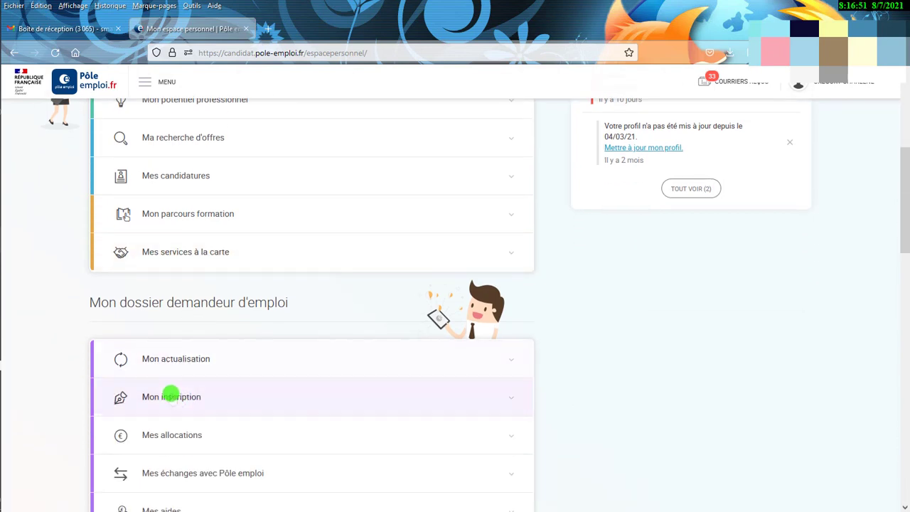
pyautogui.scroll(-1, 174, 388)
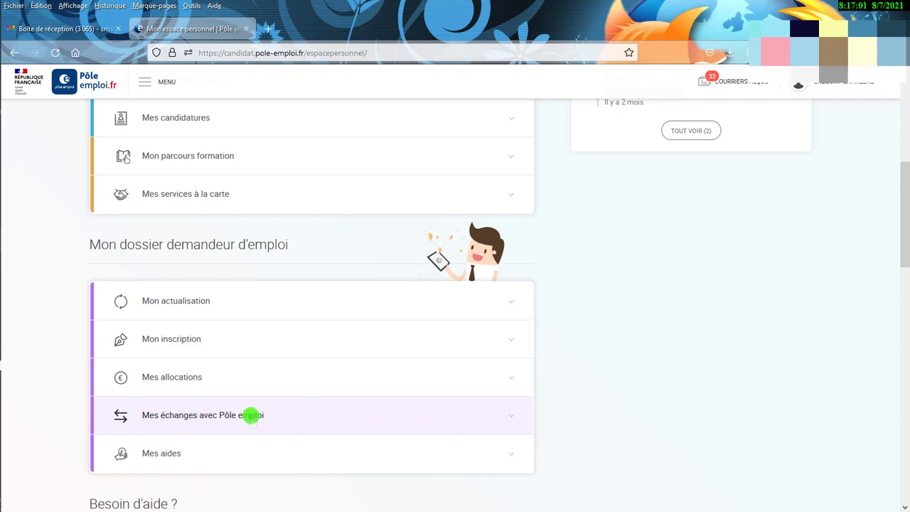
pyautogui.click(174, 417)
# Open the "Transmettre et suivre un document" service from the Pôle emploi exchanges
pyautogui.scroll(-3, 366, 430)
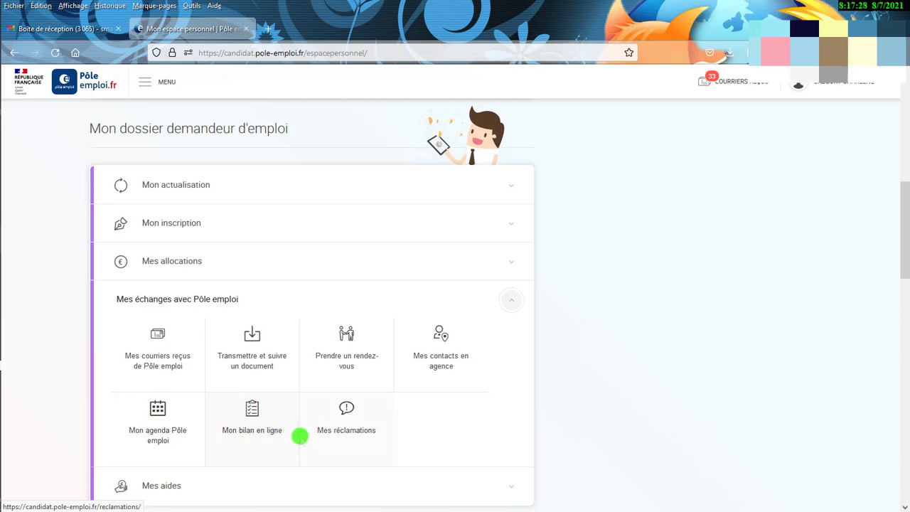
pyautogui.scroll(-2, 335, 432)
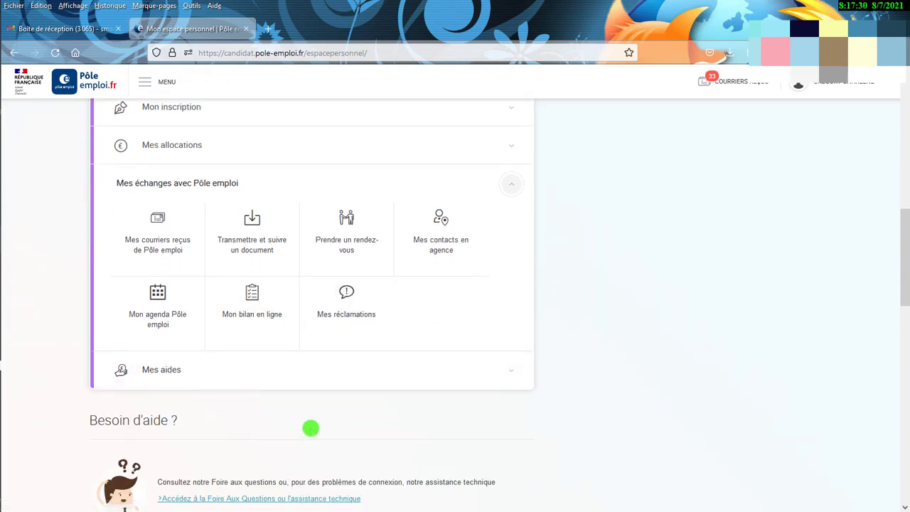
pyautogui.scroll(3, 170, 379)
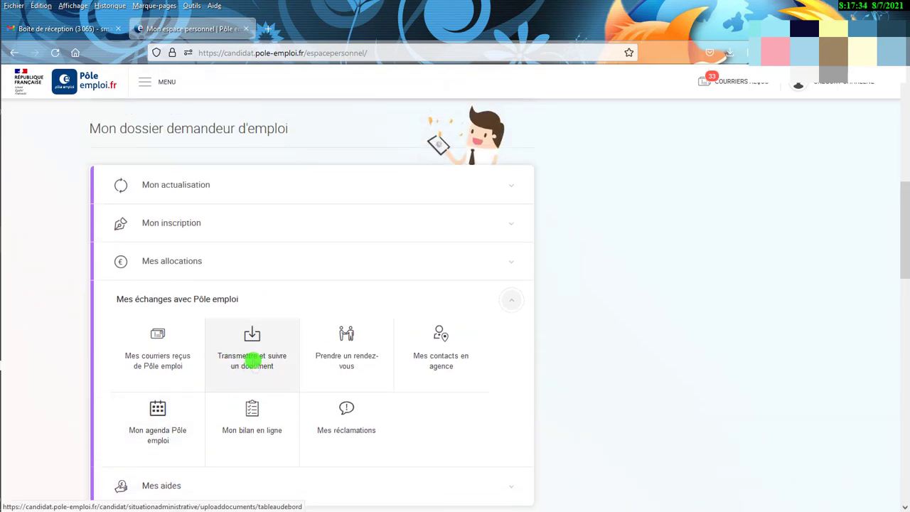
pyautogui.click(256, 361)
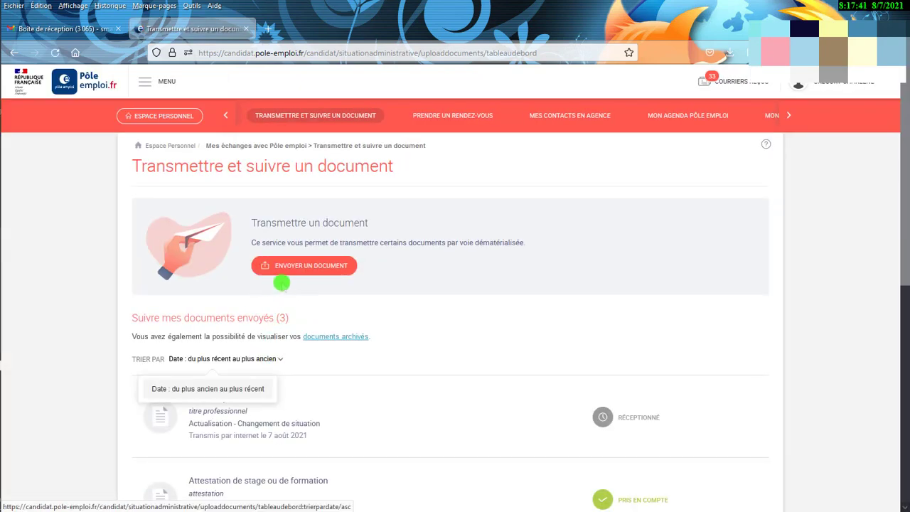
# Look over the list of sent documents and start sending a new document
pyautogui.scroll(-3, 324, 370)
pyautogui.scroll(1, 334, 367)
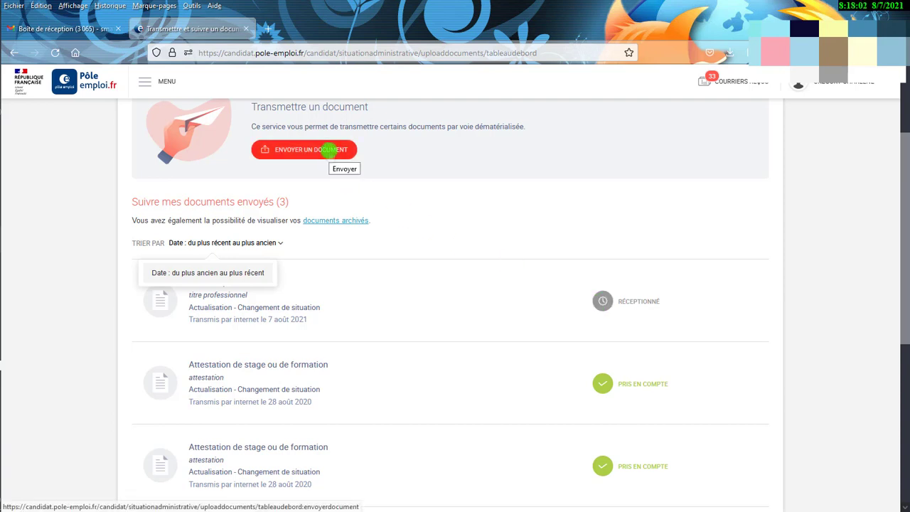
pyautogui.click(329, 150)
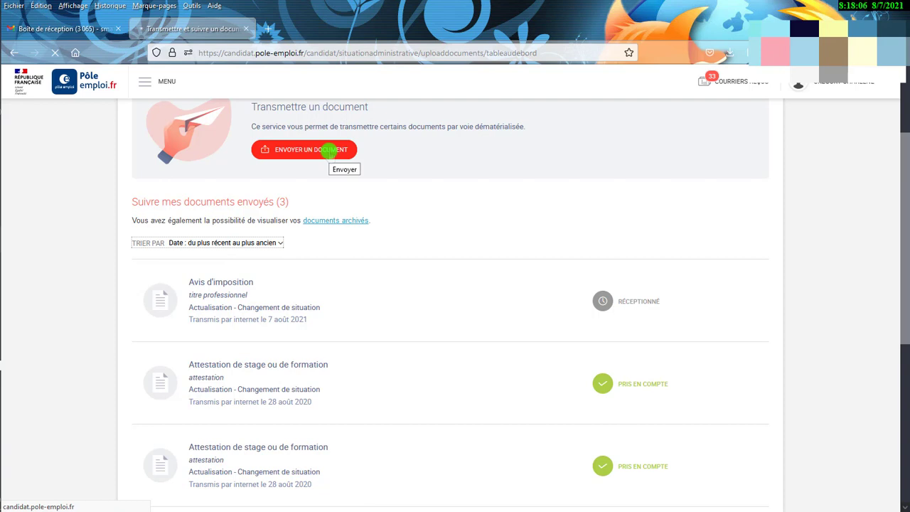
pyautogui.scroll(1, 365, 193)
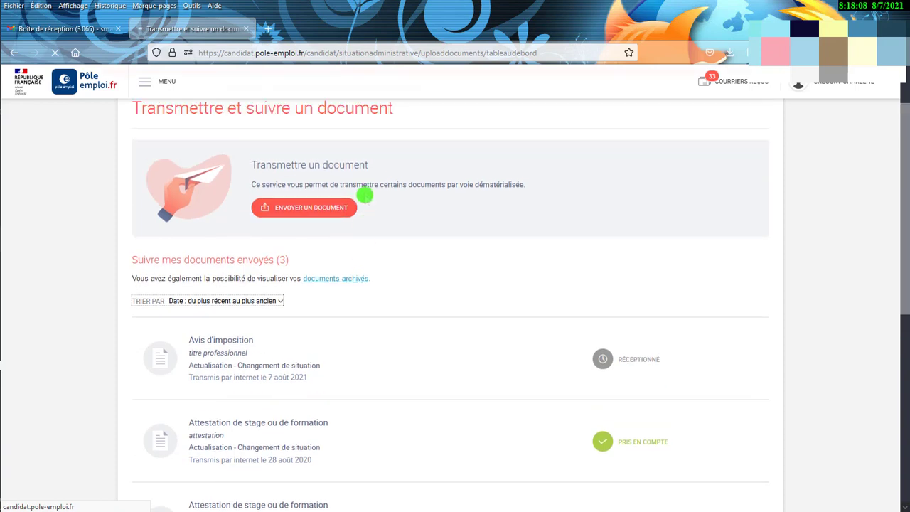
pyautogui.click(325, 209)
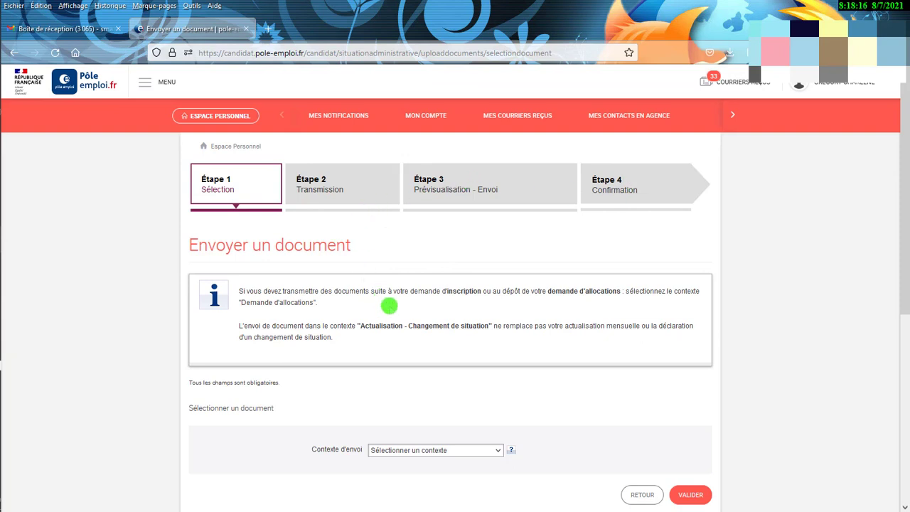
# Try to validate the document selection with the context "Actualisation - Changement de situation"
pyautogui.scroll(-2, 392, 316)
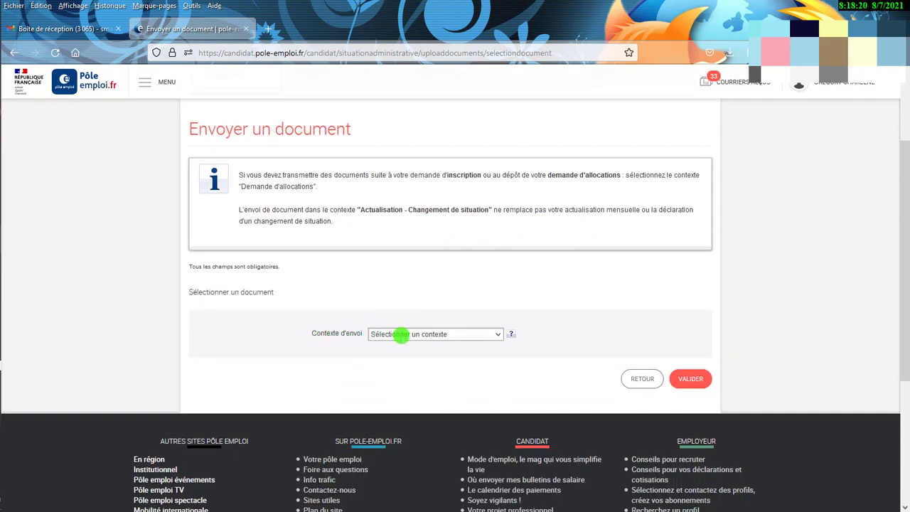
pyautogui.click(498, 334)
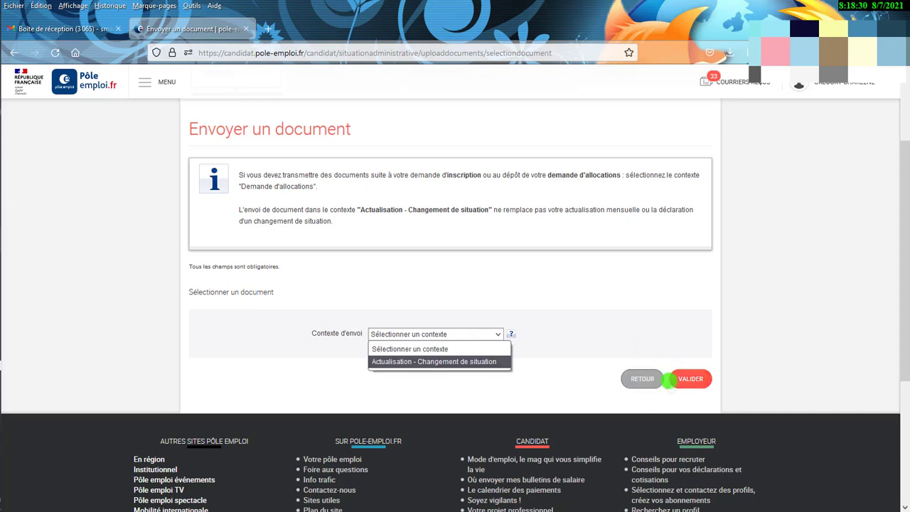
pyautogui.click(693, 382)
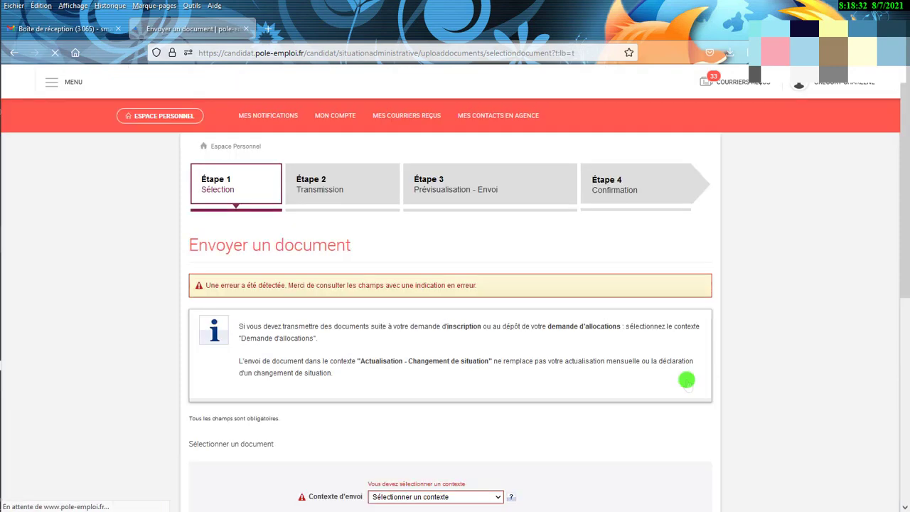
# Set the sending context to "Actualisation - Changement de situation"
pyautogui.scroll(-2, 583, 395)
pyautogui.click(498, 322)
pyautogui.click(462, 354)
pyautogui.click(686, 367)
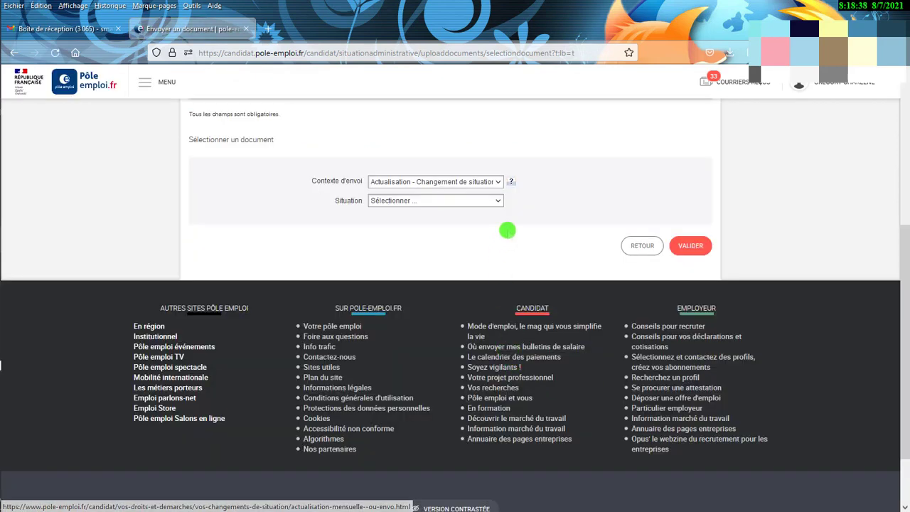
# Set the situation of the document to "Stage/formation"
pyautogui.scroll(3, 507, 240)
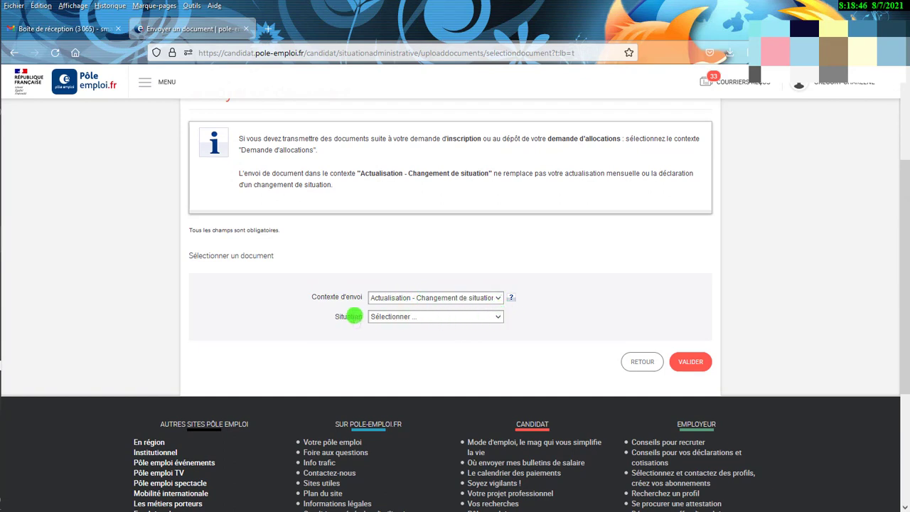
pyautogui.click(473, 318)
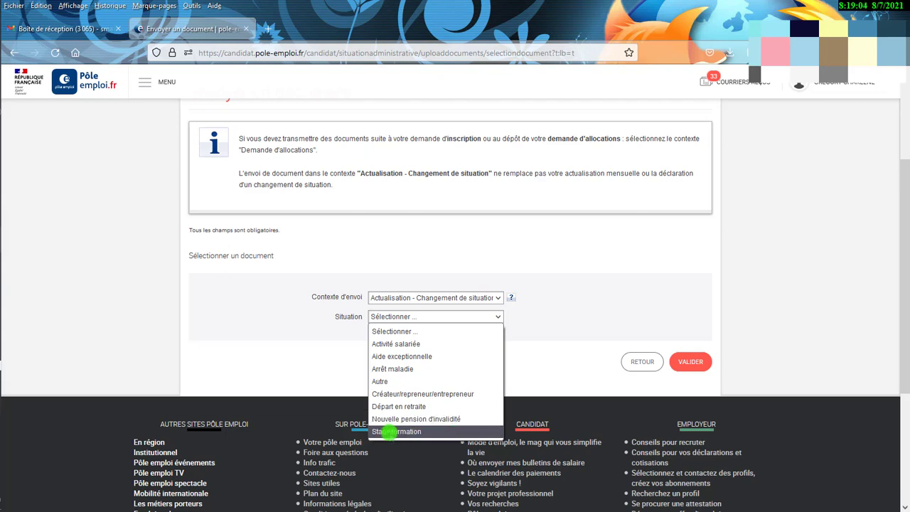
pyautogui.click(398, 431)
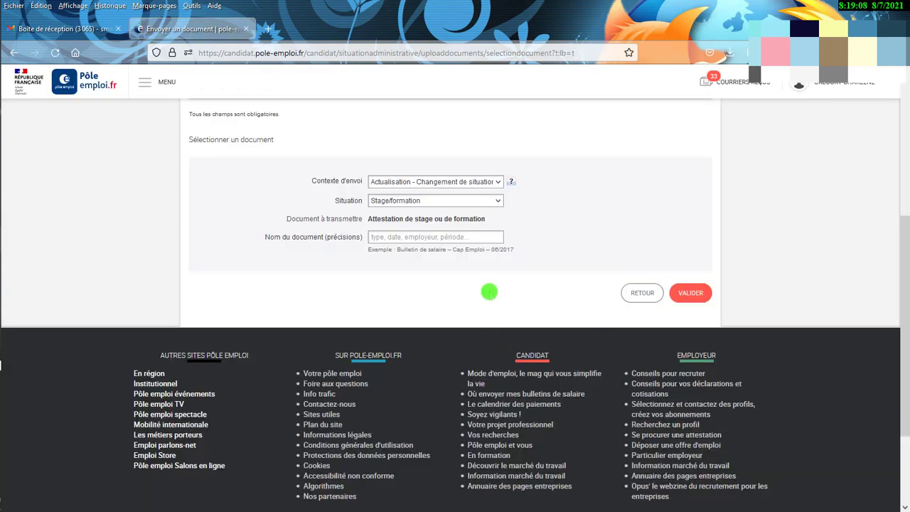
# Name the document "attestation de foremation TSRIT" and validate the document selection
pyautogui.click(395, 238)
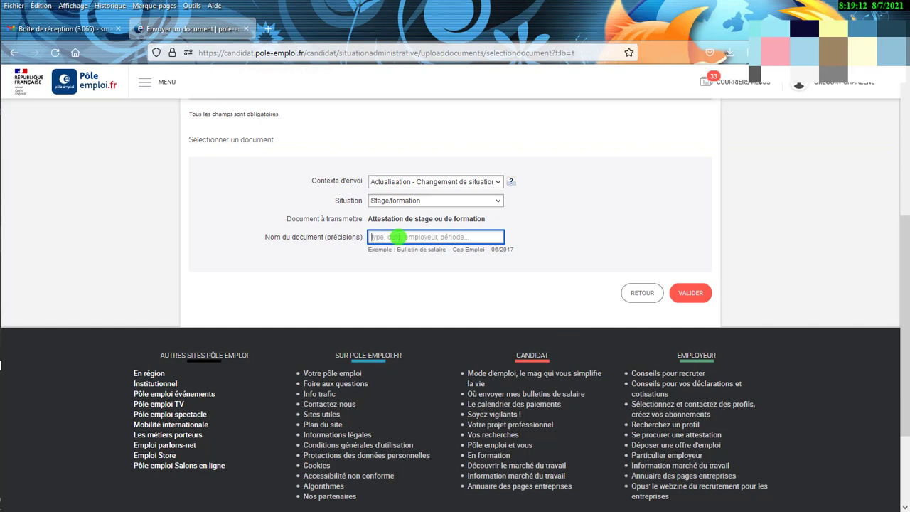
pyautogui.write('attesta')
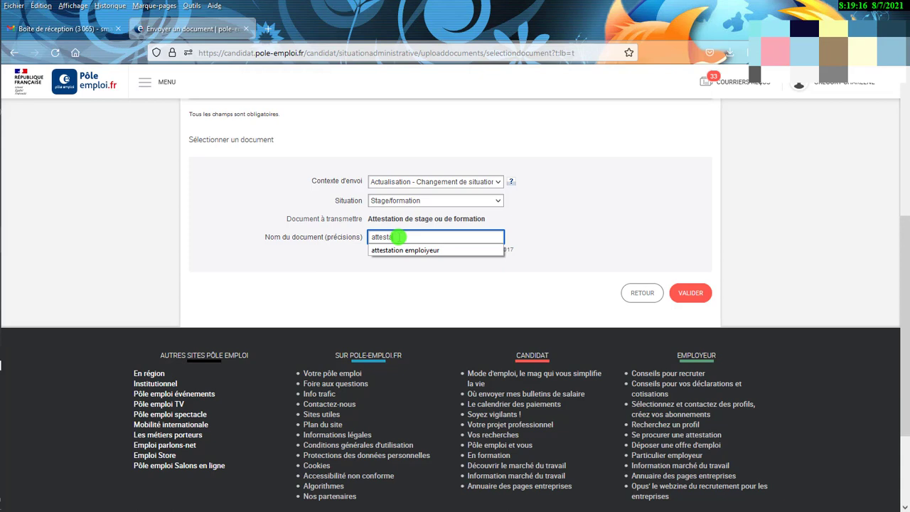
pyautogui.write('tion de foemation')
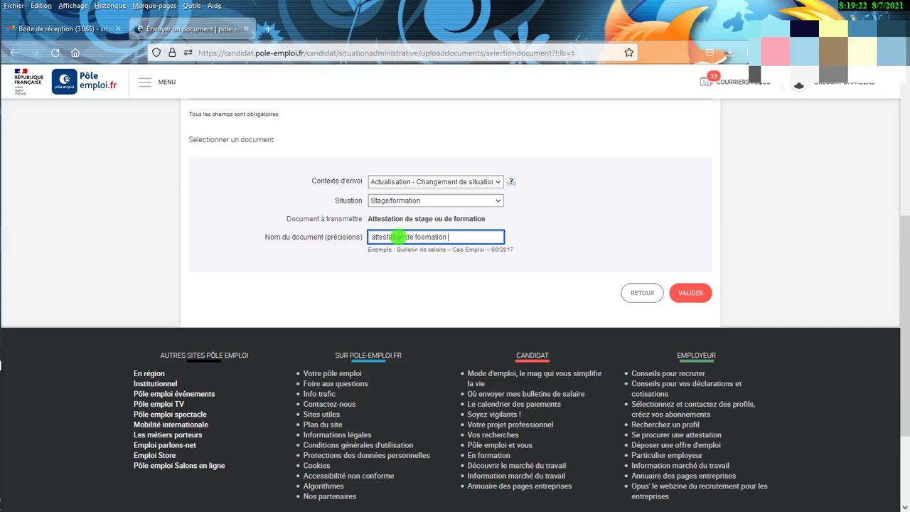
pyautogui.click(421, 238)
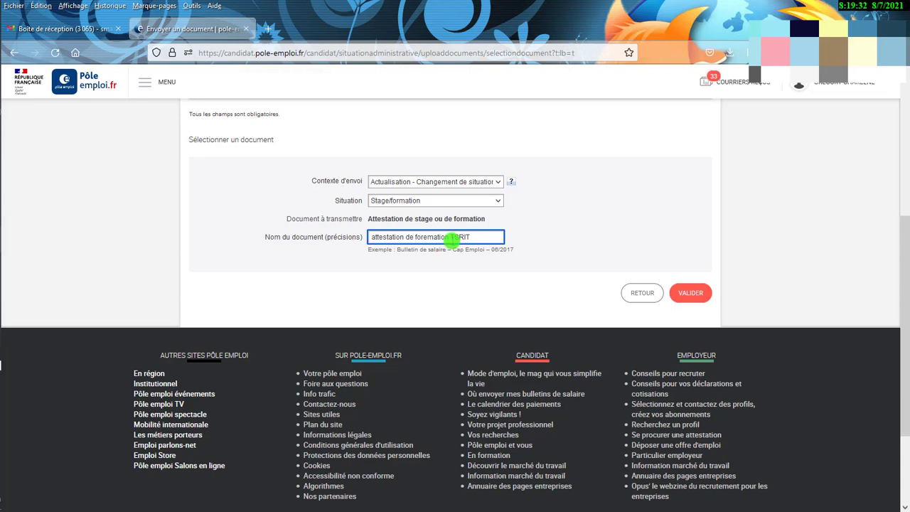
pyautogui.click(687, 293)
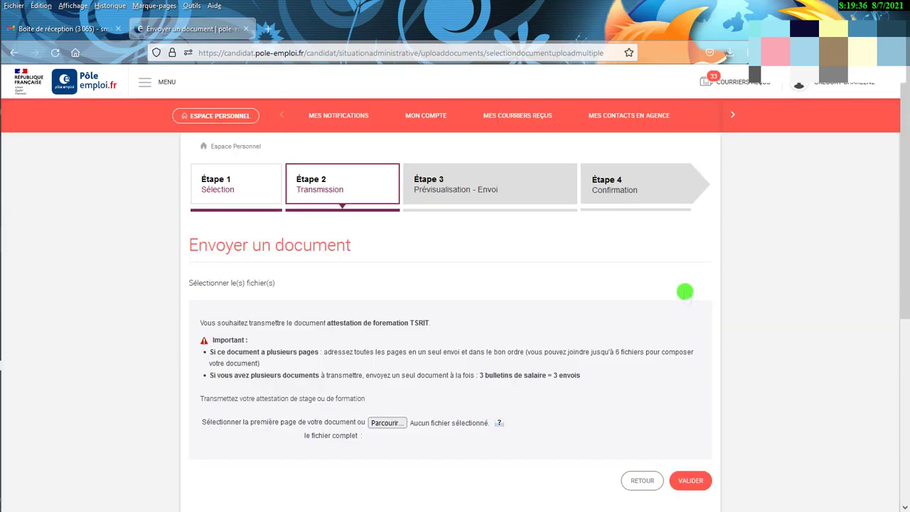
# Attach "Pages de ATTESTATION DE FIN DE FORMATION-2.pdf" from the diplome > tsrit folder and validate the file selection
pyautogui.scroll(-3, 413, 323)
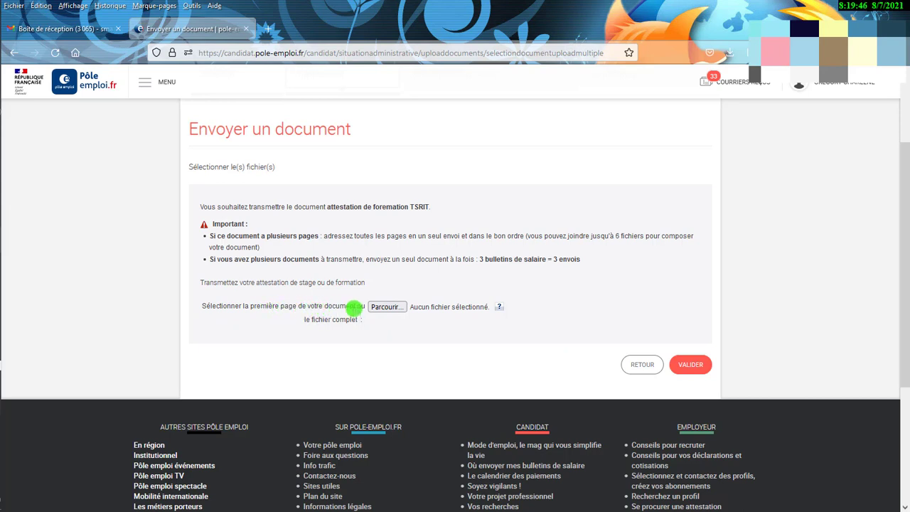
pyautogui.click(386, 307)
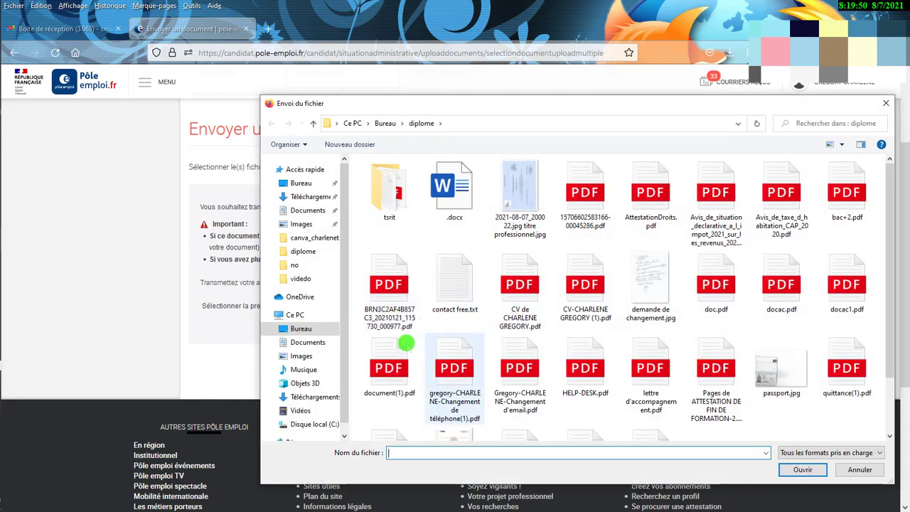
pyautogui.doubleClick(407, 195)
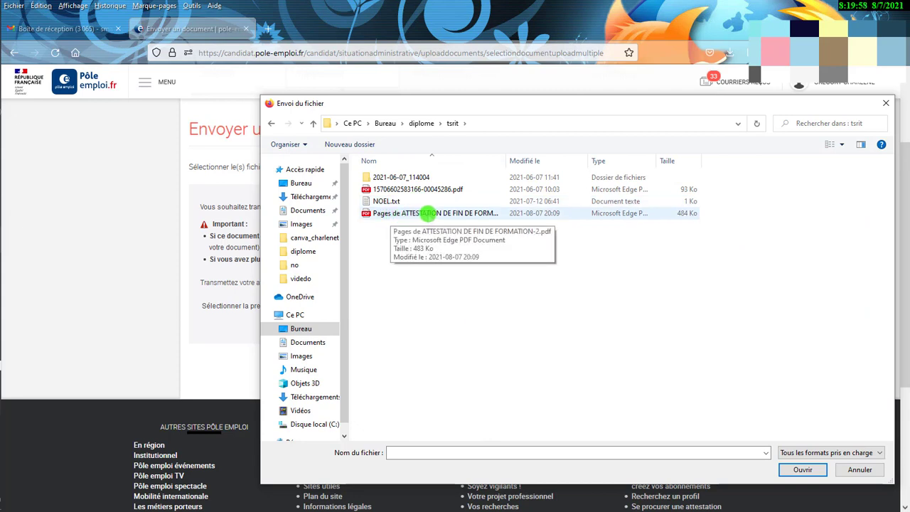
pyautogui.doubleClick(432, 213)
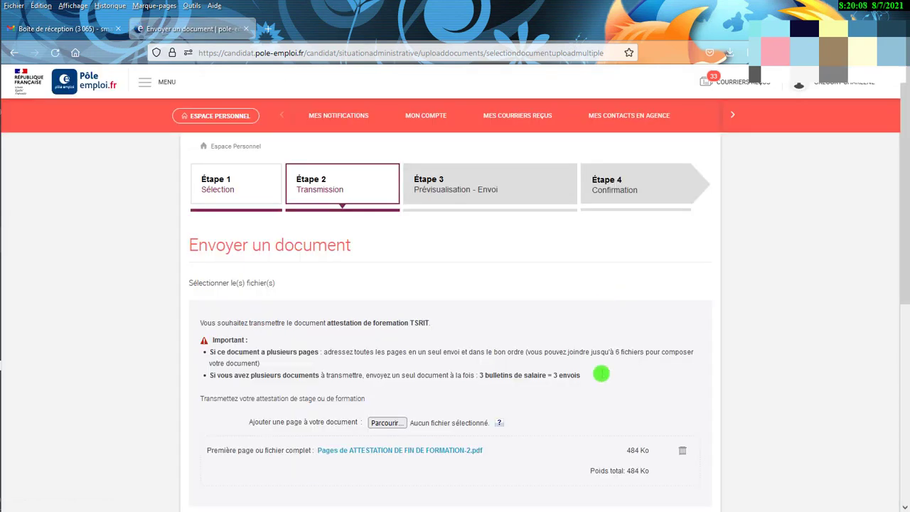
pyautogui.scroll(-1, 640, 426)
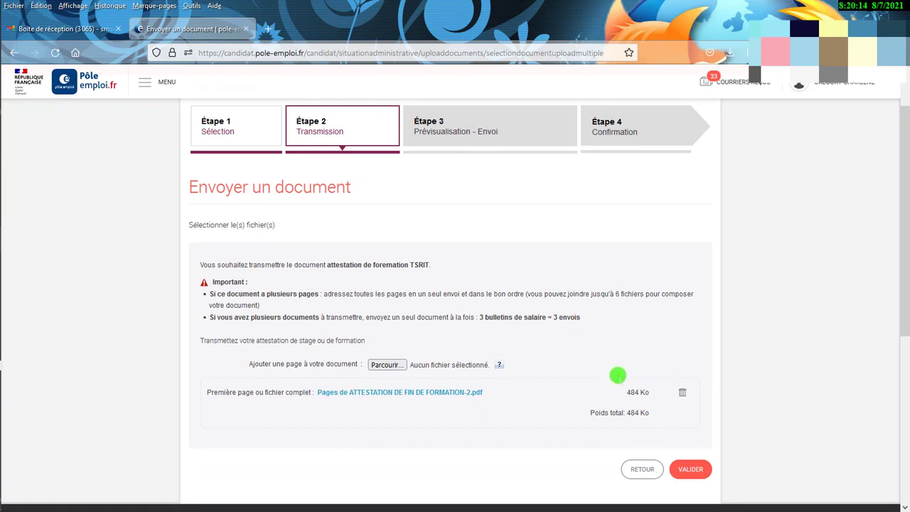
pyautogui.scroll(-1, 596, 416)
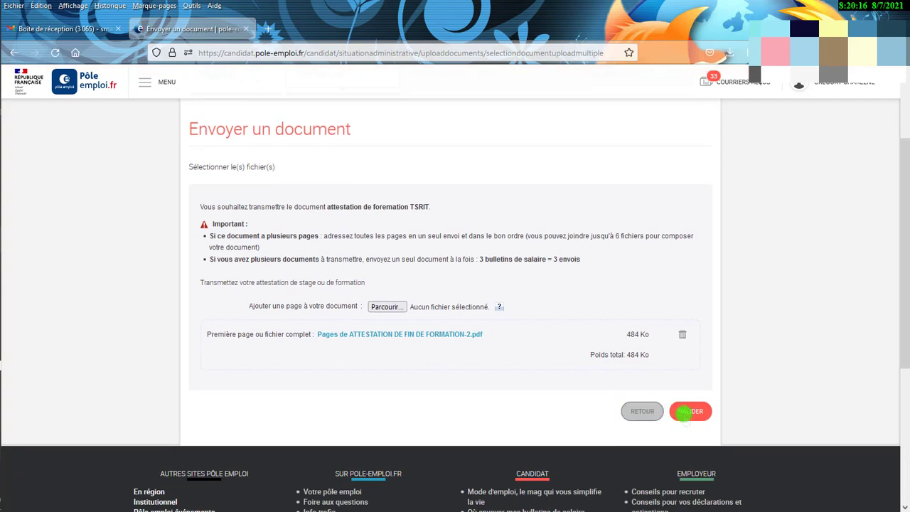
pyautogui.click(689, 411)
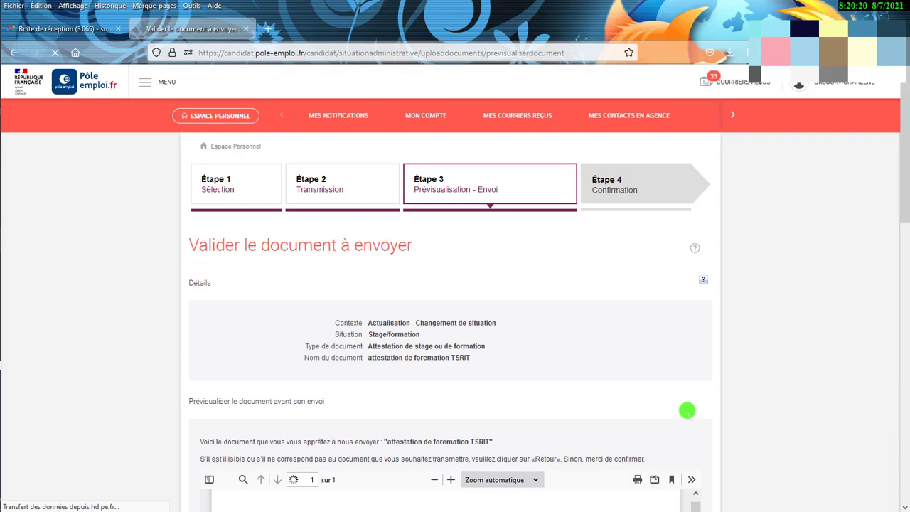
# Check the preview of the training attestation and confirm sending it
pyautogui.scroll(-6, 642, 383)
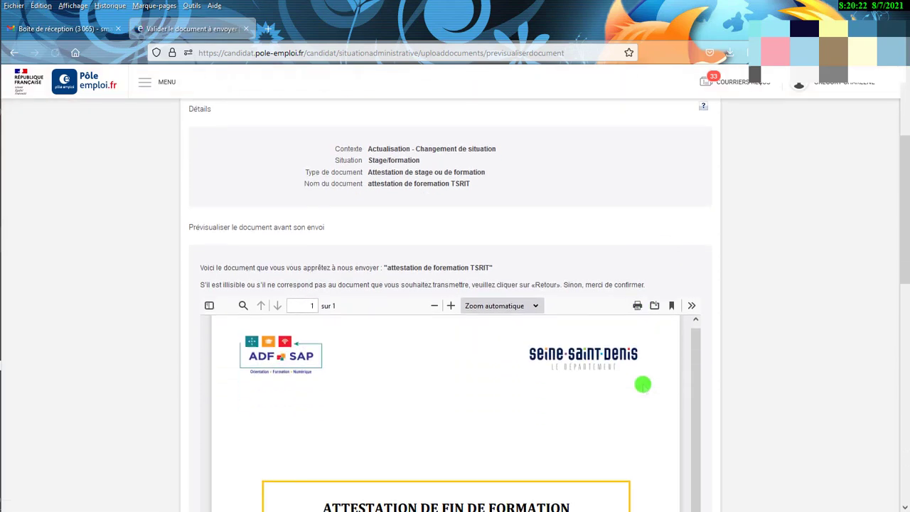
pyautogui.scroll(-6, 636, 385)
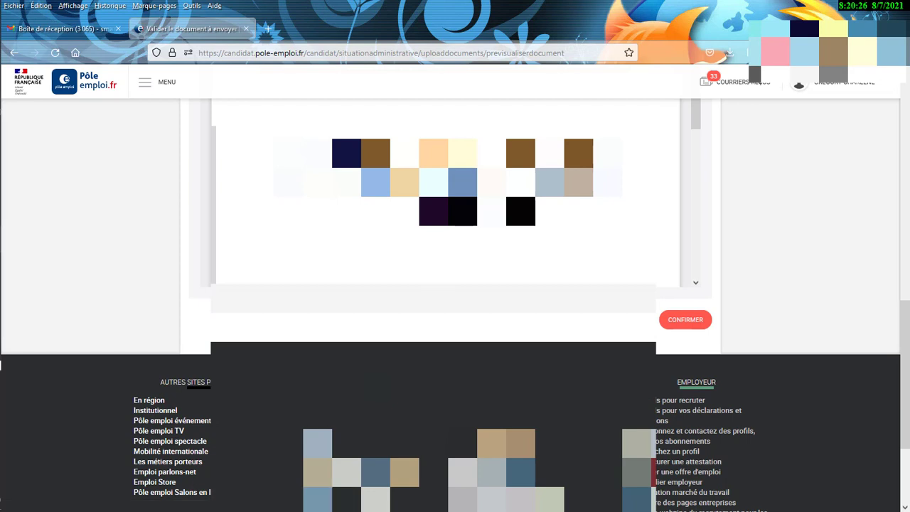
pyautogui.click(676, 319)
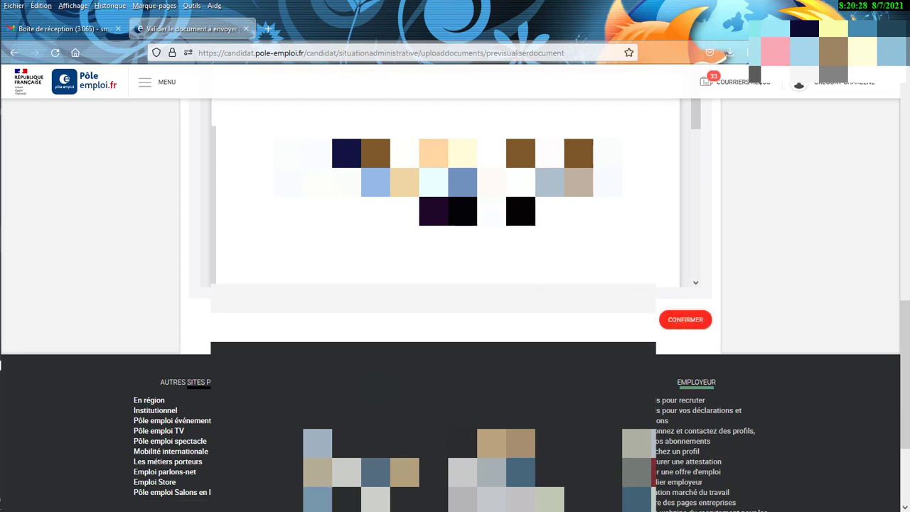
pyautogui.scroll(4, 455, 306)
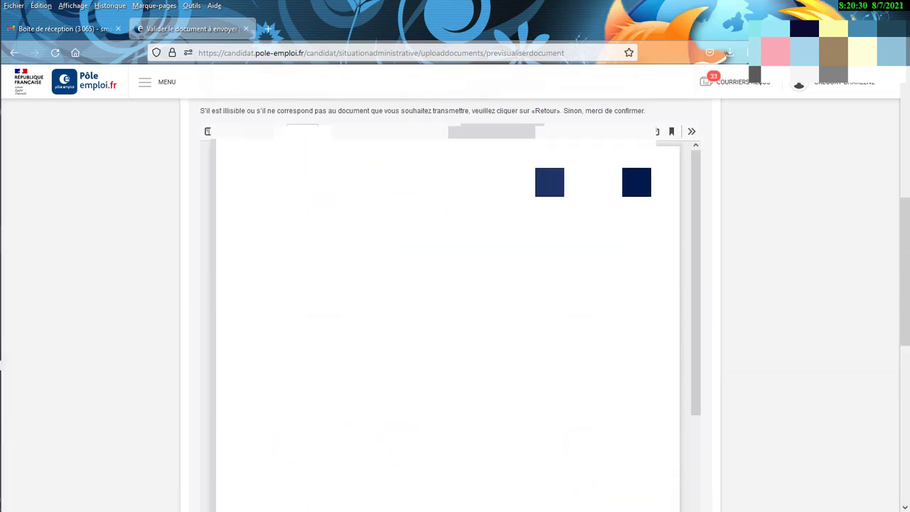
pyautogui.scroll(-5, 455, 306)
pyautogui.scroll(1, 669, 280)
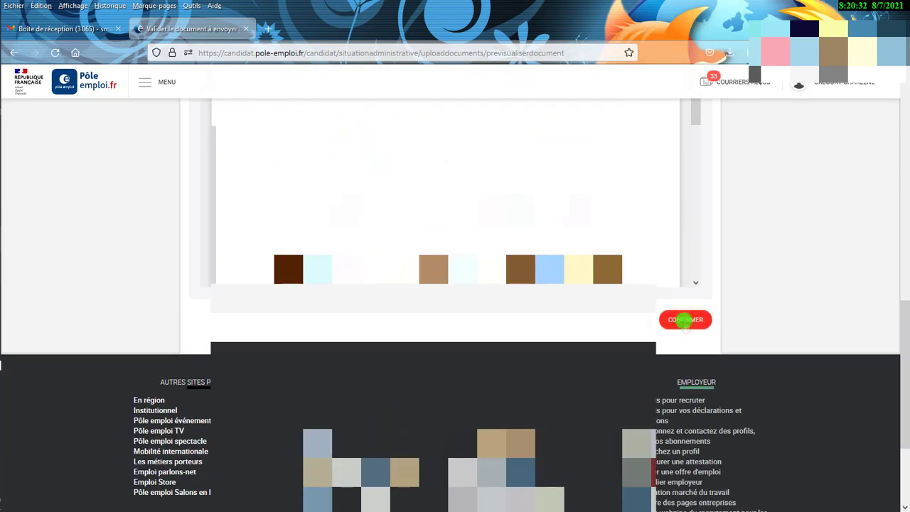
pyautogui.click(684, 319)
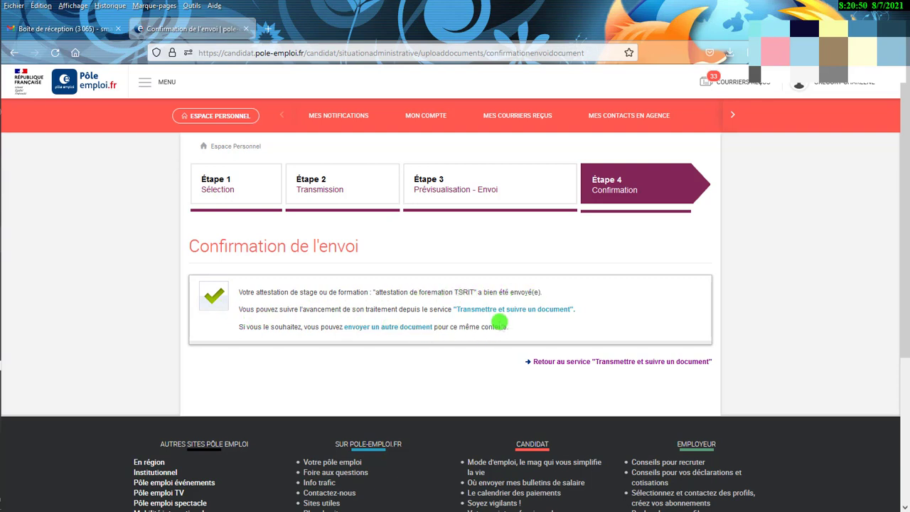
# Return to the "Transmettre et suivre un document" service and look over the list of sent documents with their processing status
pyautogui.scroll(-1, 565, 350)
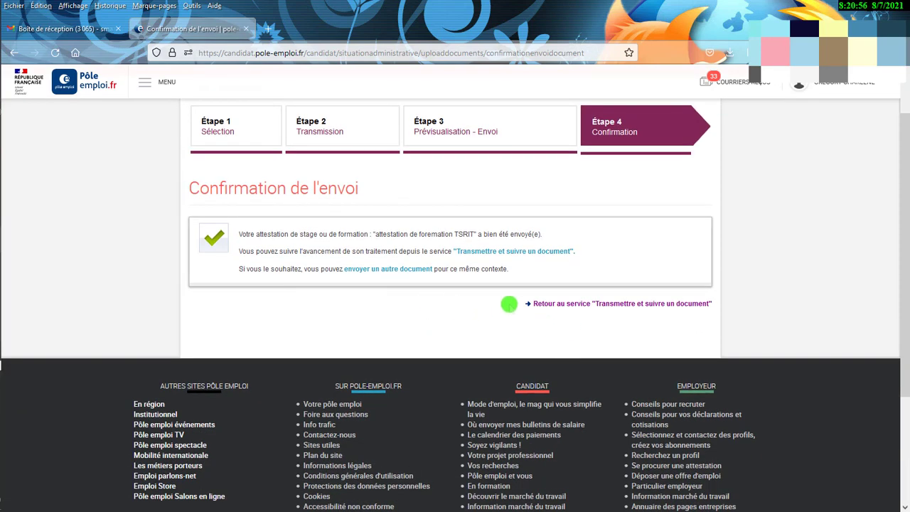
pyautogui.scroll(1, 507, 302)
pyautogui.scroll(-3, 529, 308)
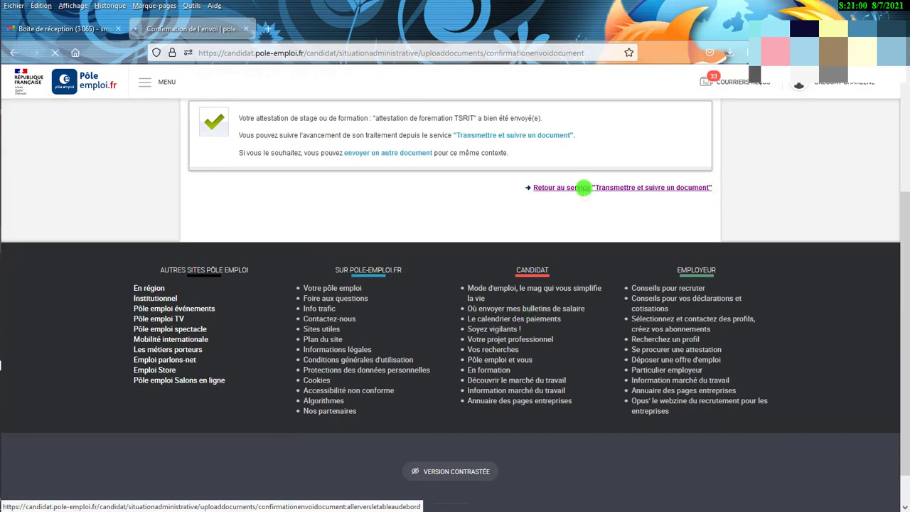
pyautogui.click(582, 187)
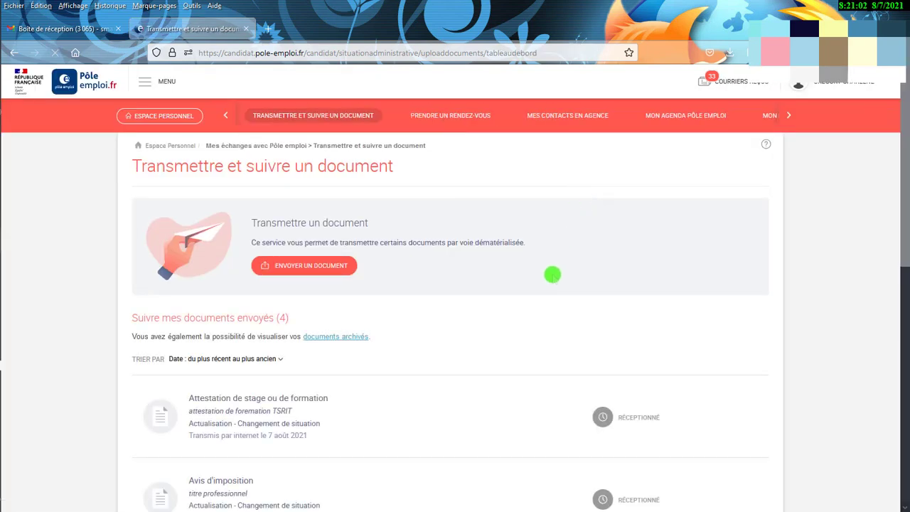
pyautogui.scroll(-3, 553, 277)
pyautogui.scroll(-1, 561, 287)
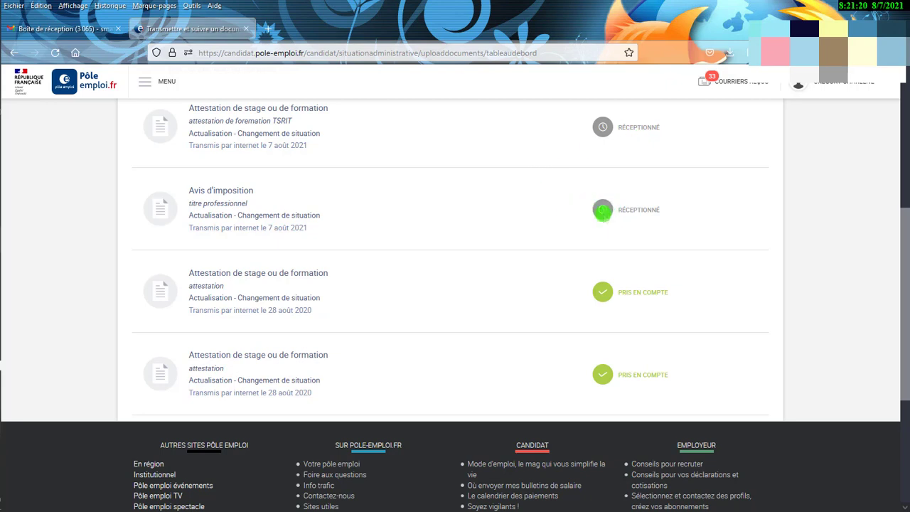
pyautogui.scroll(5, 591, 227)
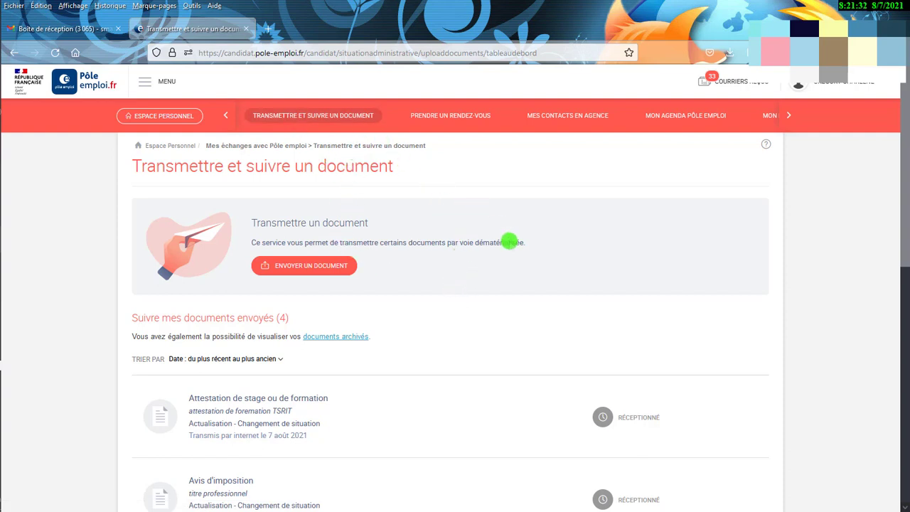
pyautogui.moveTo(3, 291)
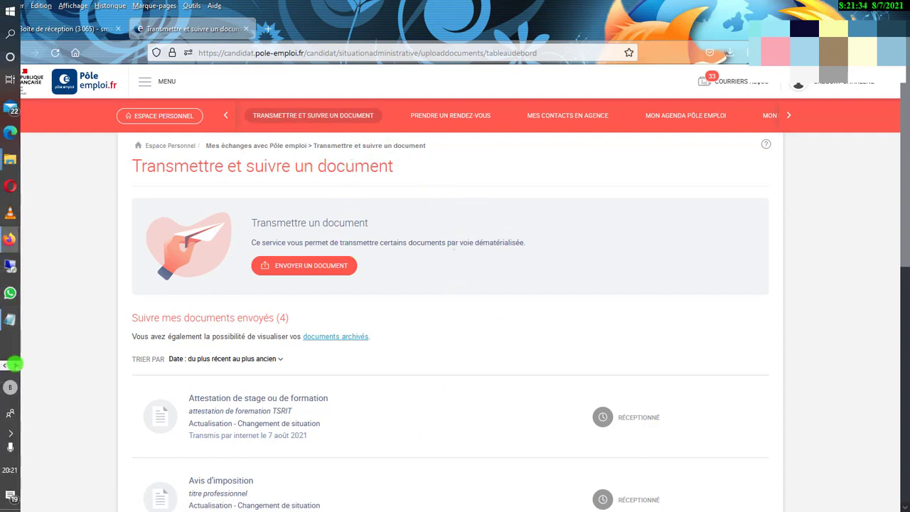
pyautogui.click(7, 213)
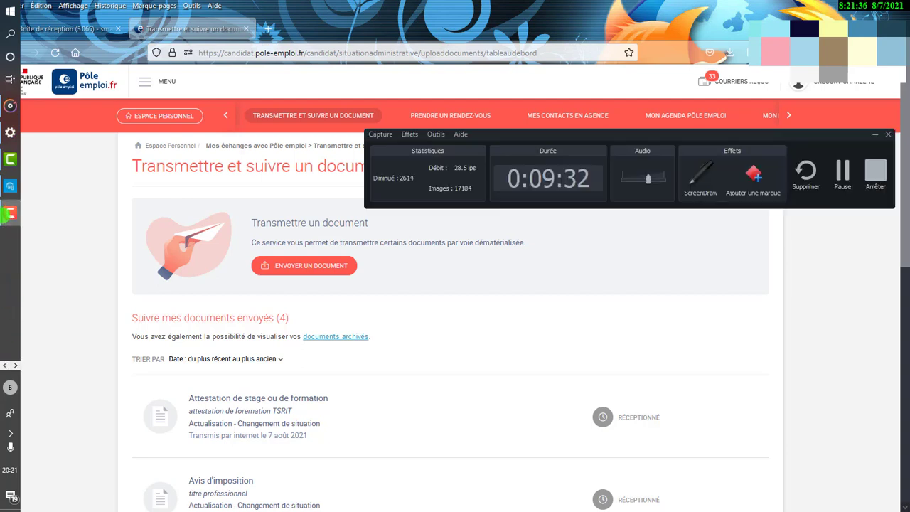
pyautogui.click(7, 213)
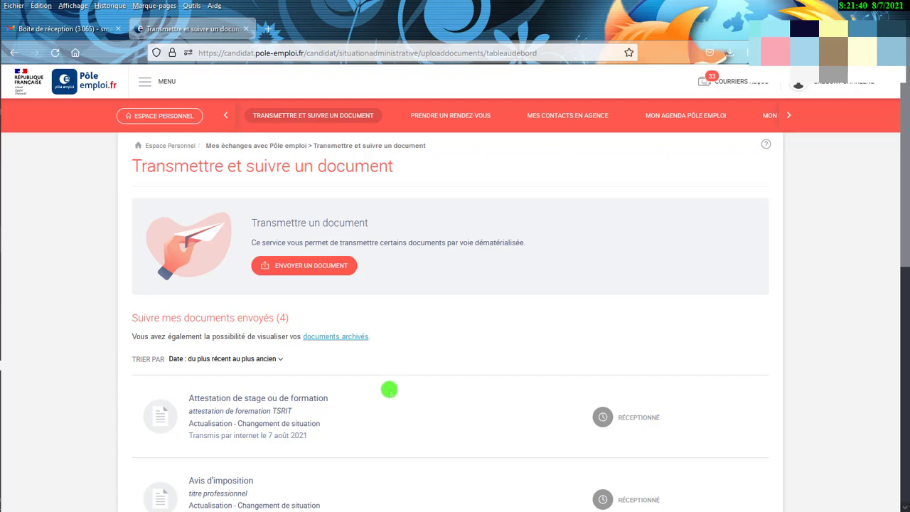
pyautogui.scroll(-5, 390, 391)
pyautogui.scroll(5, 389, 393)
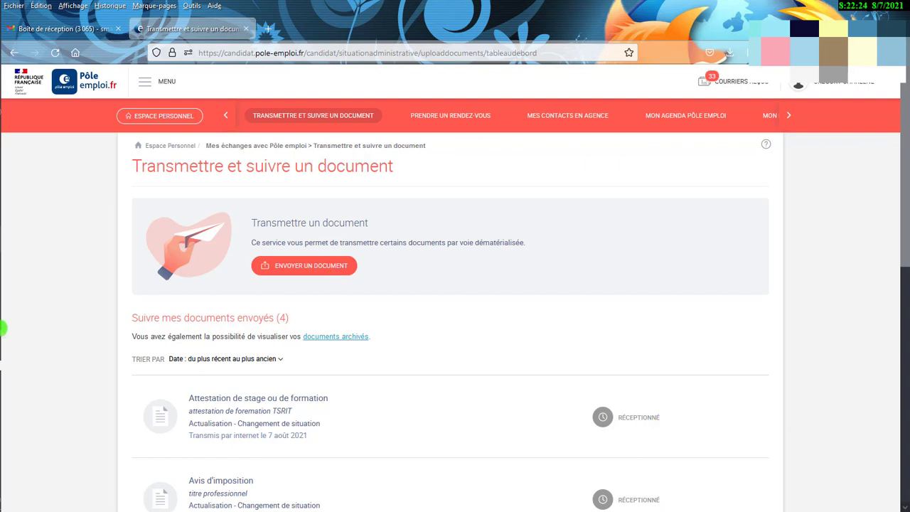
# Switch to HP Smart and close its window showing the earlier scan result
pyautogui.moveTo(4, 325)
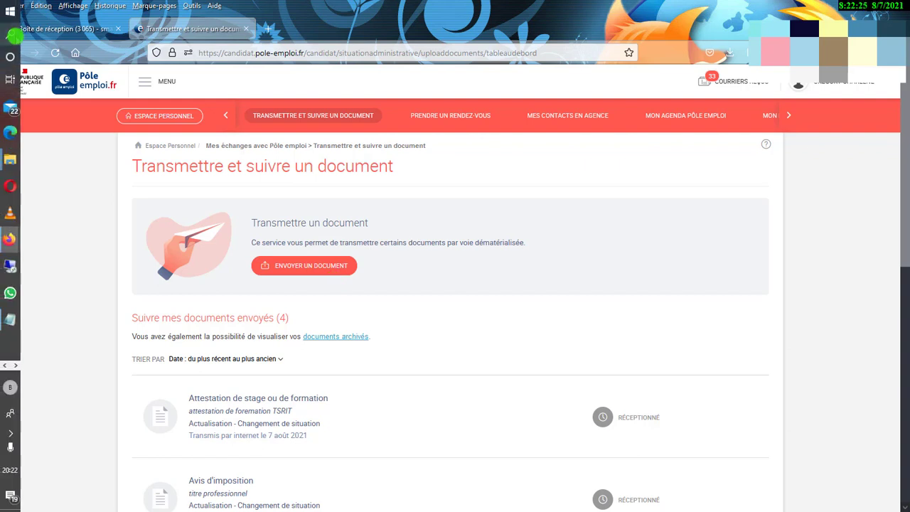
pyautogui.click(14, 34)
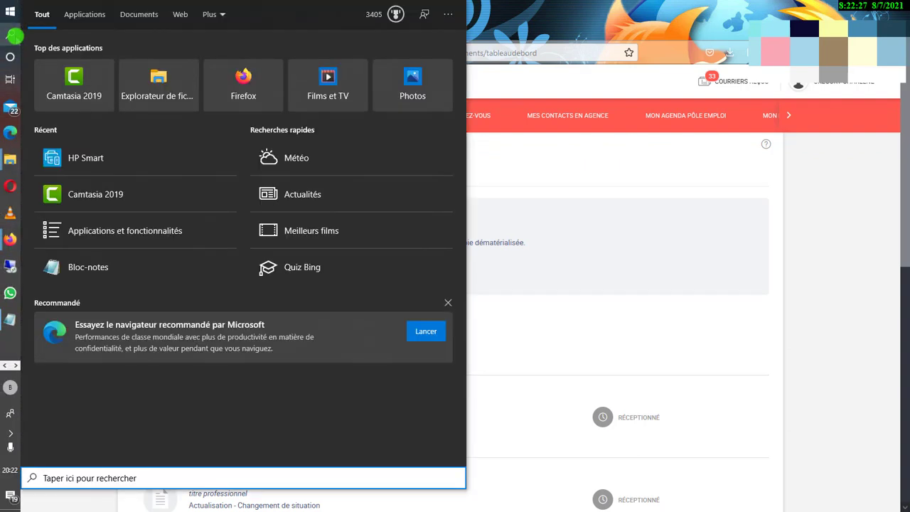
pyautogui.write('H')
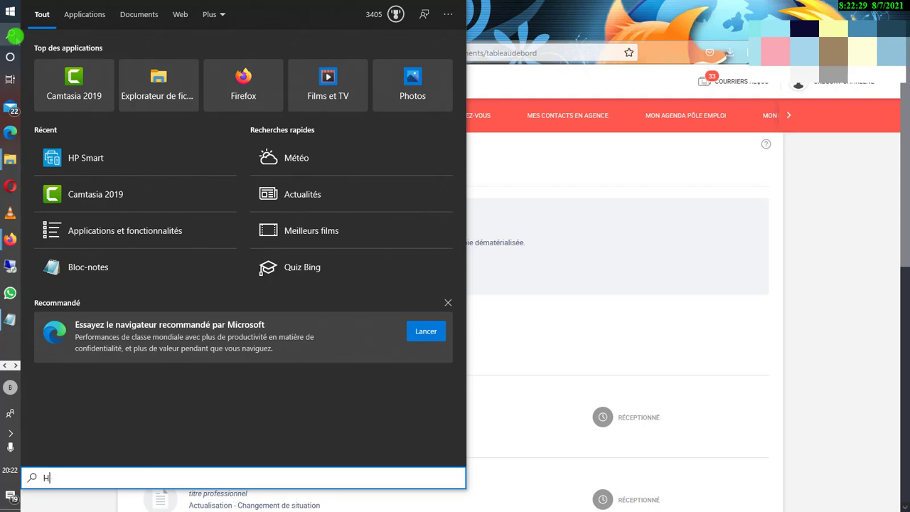
pyautogui.click(68, 60)
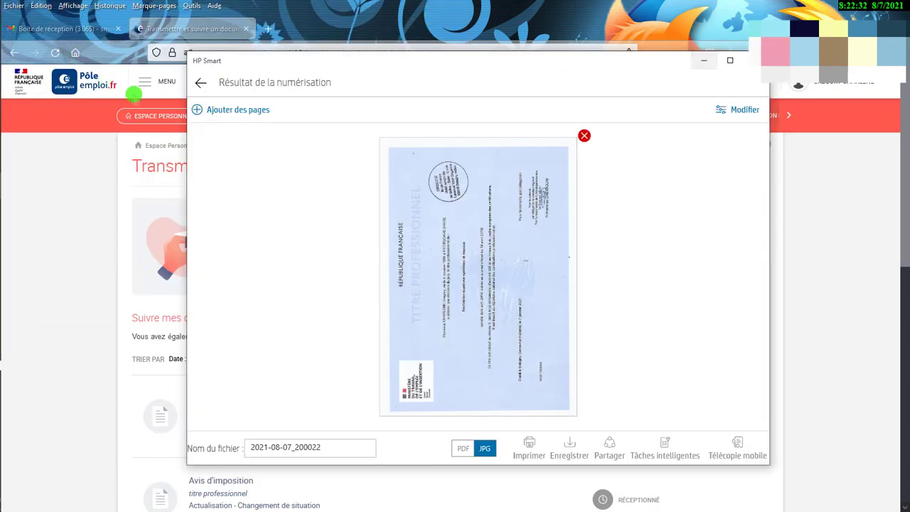
pyautogui.click(755, 60)
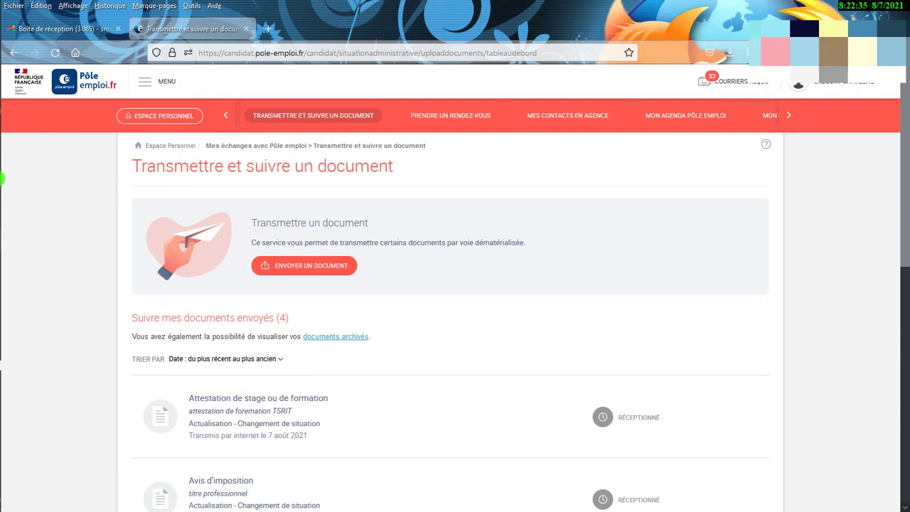
# Search the computer for "HP" and reopen HP Smart at the printer's home screen
pyautogui.moveTo(1, 178)
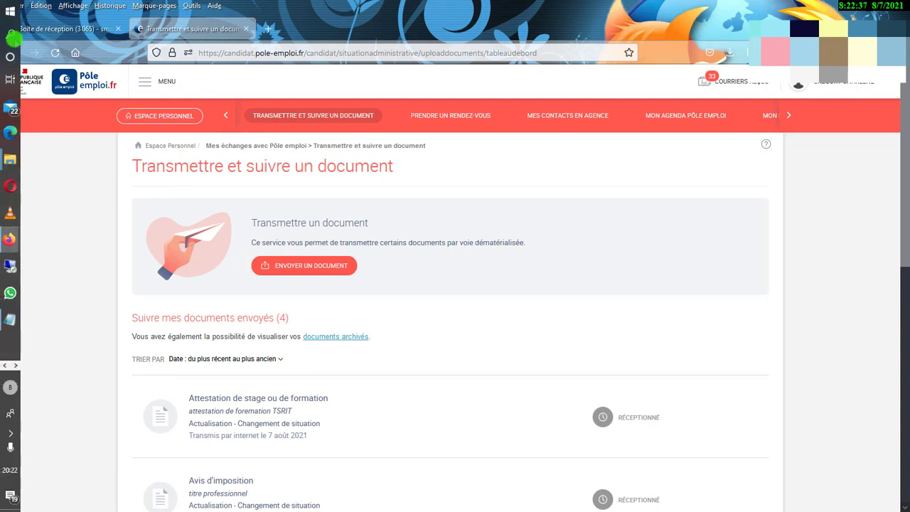
pyautogui.click(10, 33)
pyautogui.write('HP')
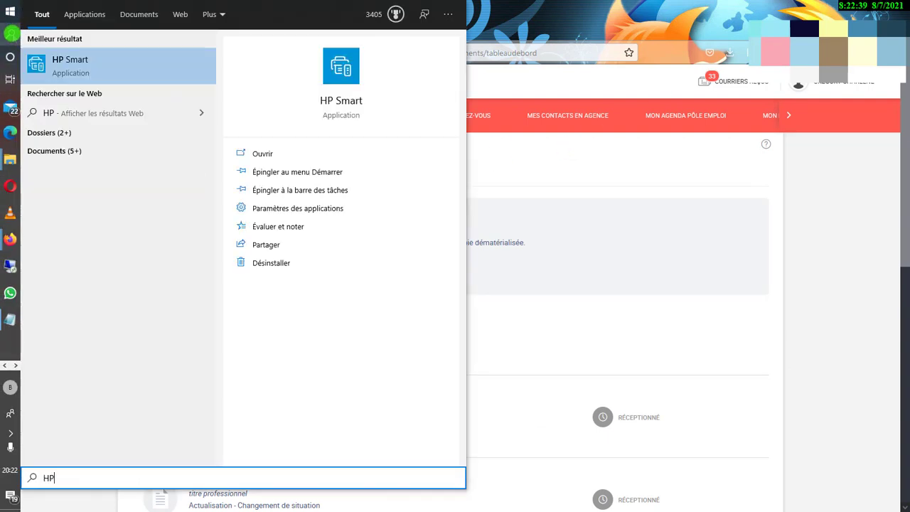
pyautogui.click(113, 65)
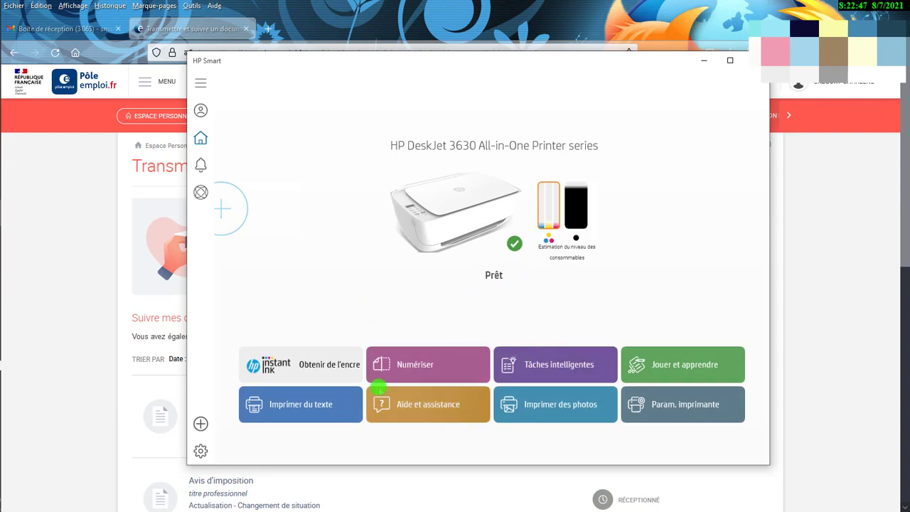
# Scan the certificate from the scanner glass, choose JPG as its file format and start saving it
pyautogui.click(415, 367)
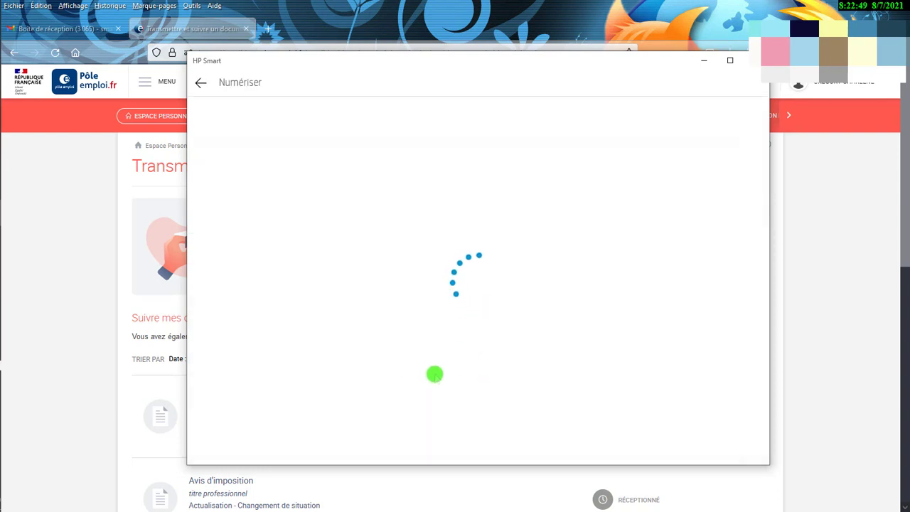
pyautogui.click(748, 448)
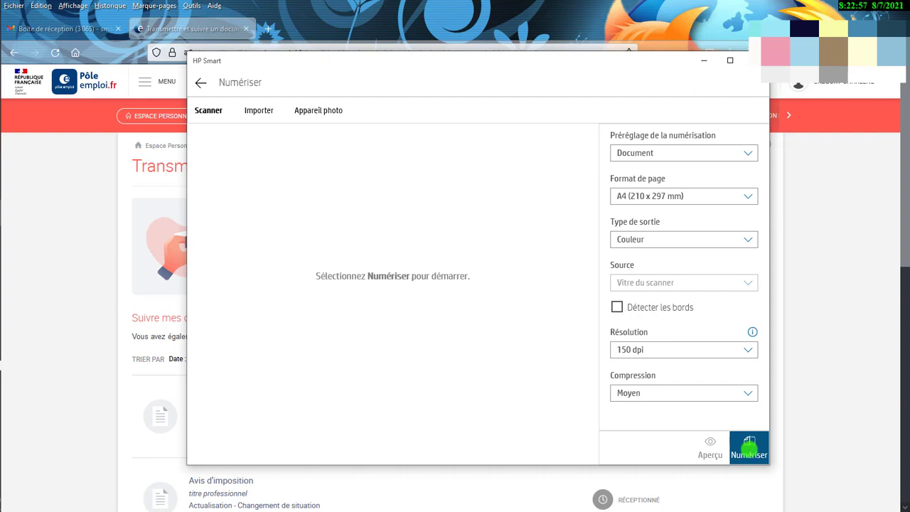
pyautogui.click(748, 448)
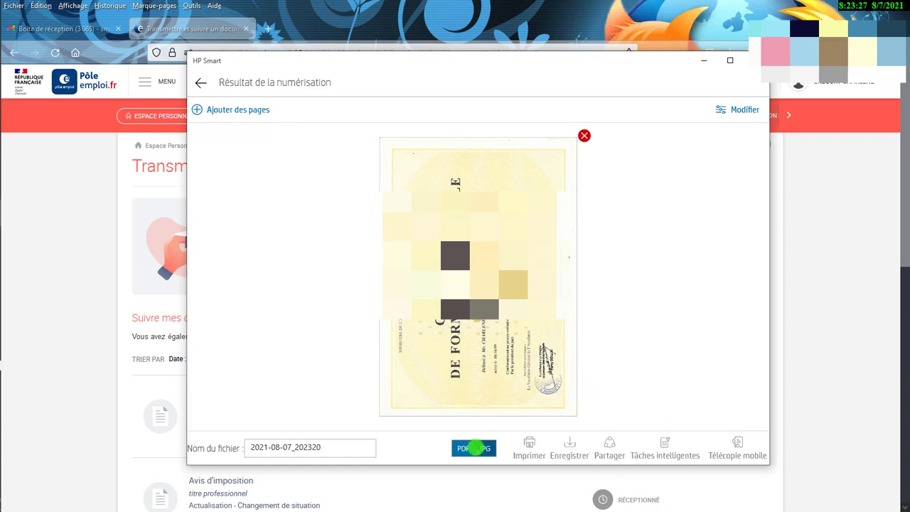
pyautogui.click(483, 448)
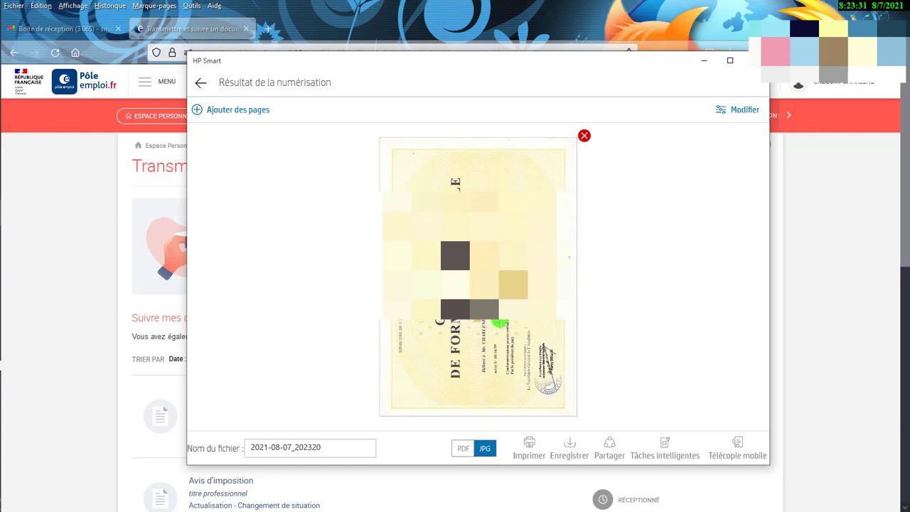
pyautogui.click(568, 442)
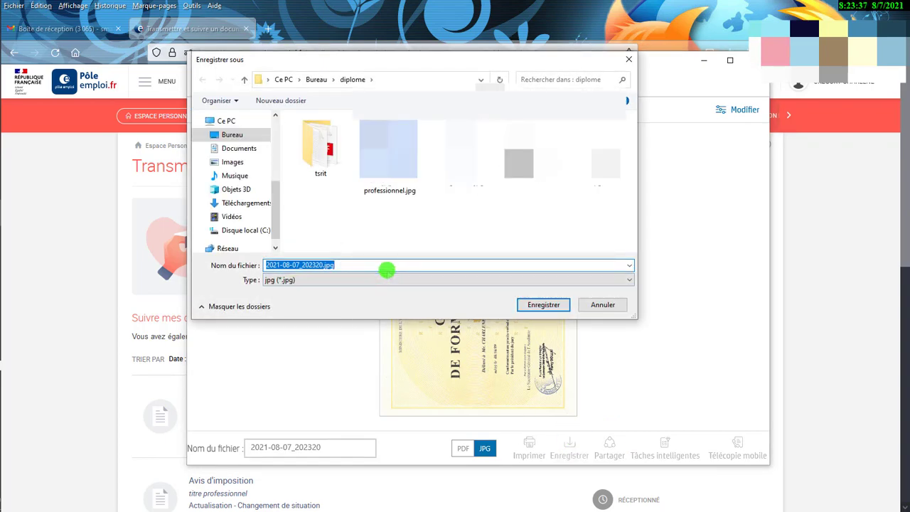
pyautogui.write('C')
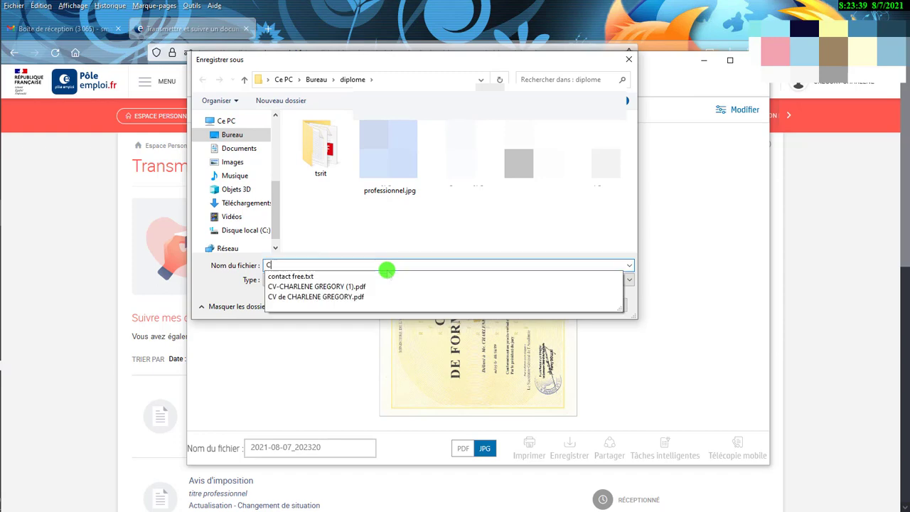
pyautogui.write('ERTIFICAT')
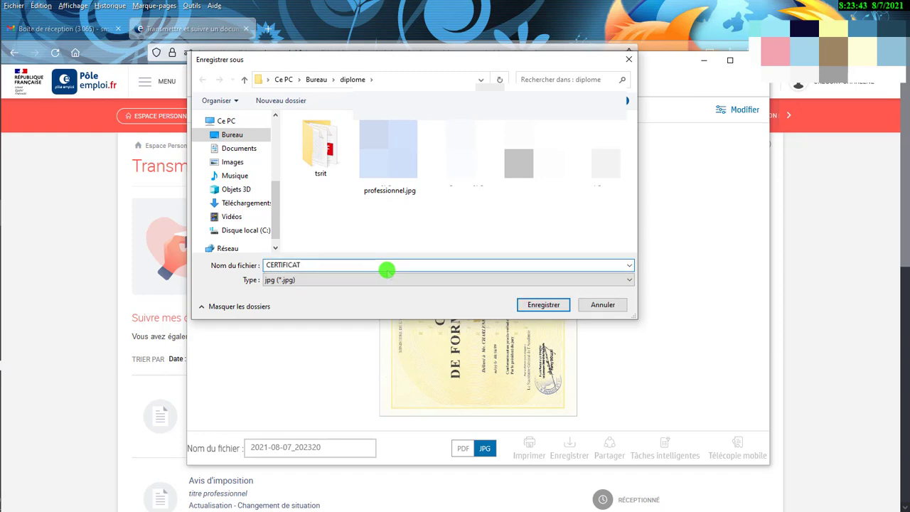
pyautogui.write(' DE F')
pyautogui.write('g')
pyautogui.press('BackSpace')
pyautogui.press('BackSpace')
pyautogui.press('BackSpace')
pyautogui.press('BackSpace')
pyautogui.press('BackSpace')
pyautogui.press('BackSpace')
pyautogui.press('BackSpace')
pyautogui.press('BackSpace')
pyautogui.press('BackSpace')
pyautogui.press('BackSpace')
pyautogui.press('BackSpace')
pyautogui.press('BackSpace')
pyautogui.press('BackSpace')
pyautogui.press('BackSpace')
pyautogui.press('BackSpace')
pyautogui.press('BackSpace')
pyautogui.press('BackSpace')
pyautogui.press('BackSpace')
pyautogui.press('BackSpace')
pyautogui.press('BackSpace')
pyautogui.press('BackSpace')
# Save the scan in the diplome folder under the name "certificat de formation générale" and dismiss the save notice
pyautogui.write('certificat de formation général')
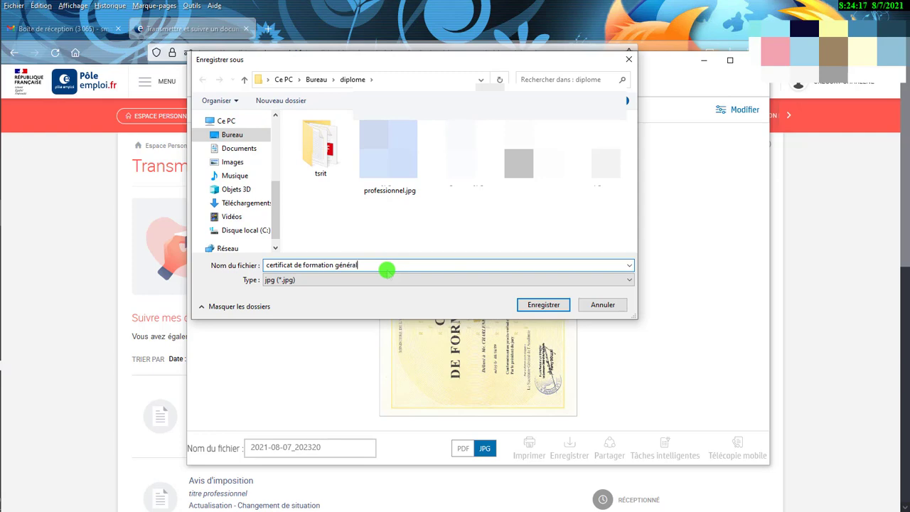
pyautogui.moveTo(500, 62); pyautogui.dragTo(592, 155)
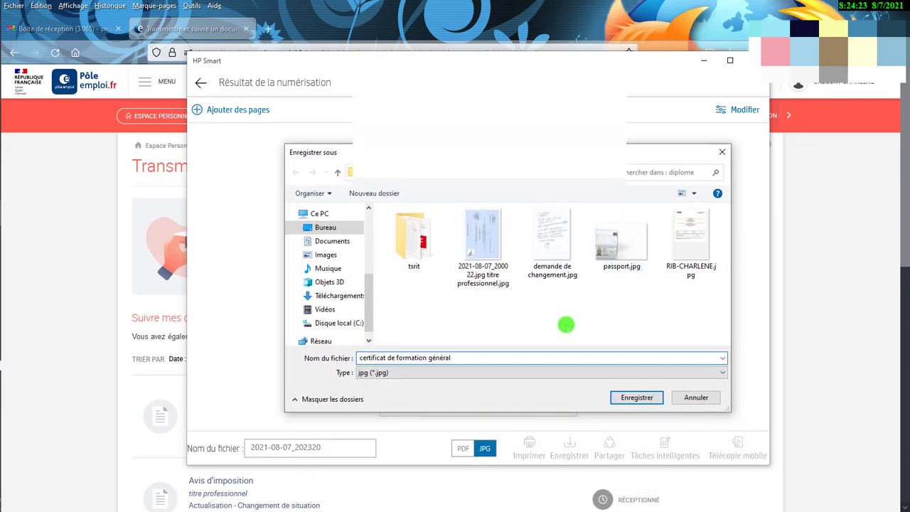
pyautogui.write('e')
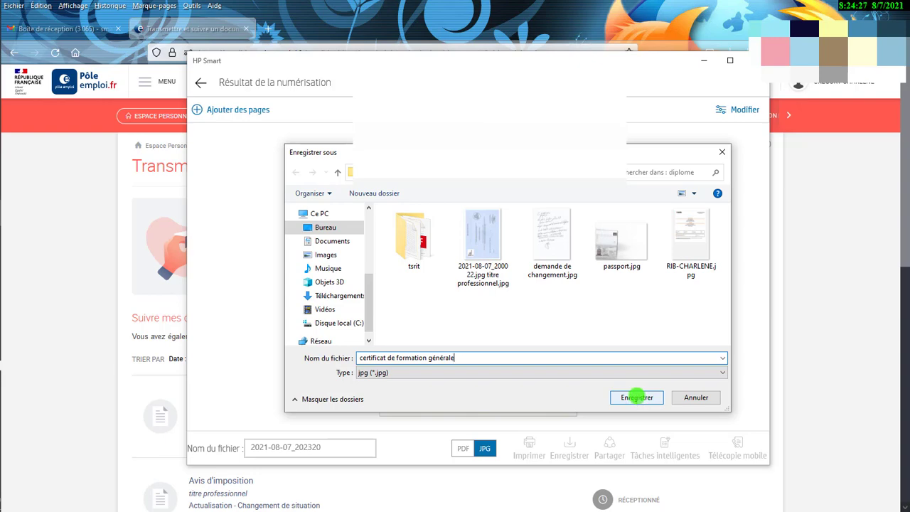
pyautogui.click(636, 397)
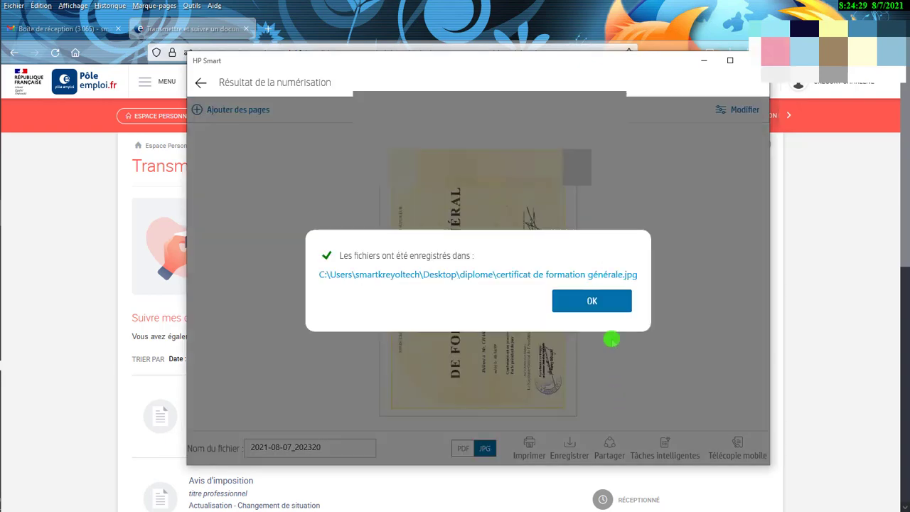
pyautogui.click(595, 298)
# Minimize HP Smart and start sending a new document from the Pôle emploi page
pyautogui.click(704, 60)
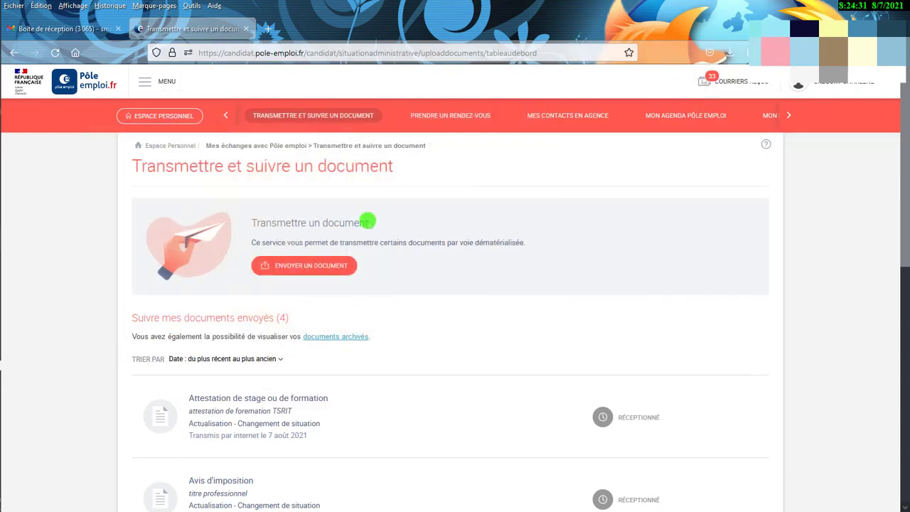
pyautogui.scroll(-1, 300, 267)
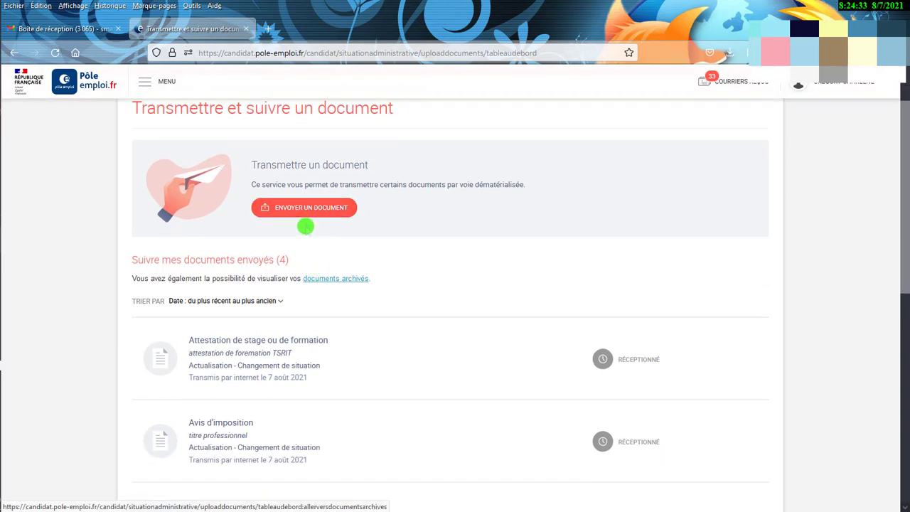
pyautogui.click(313, 207)
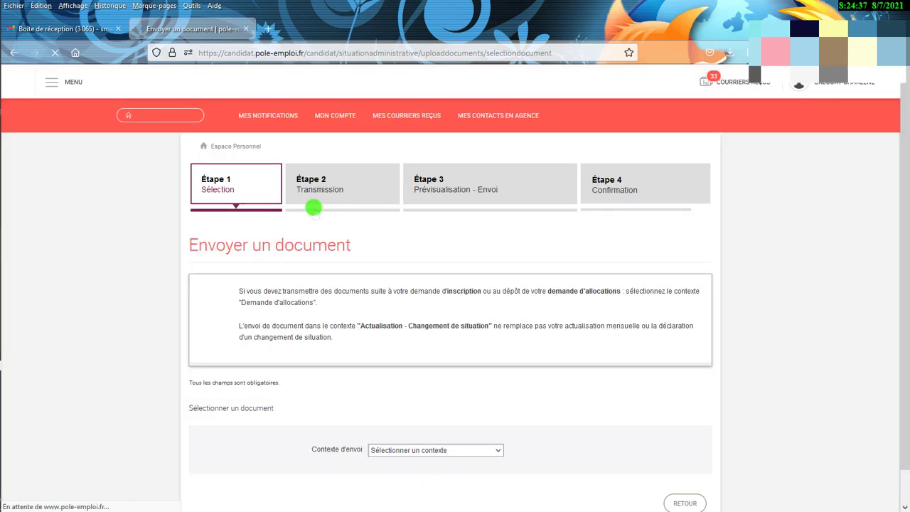
# Set the sending context to "Actualisation - Changement de situation" and the situation to "Stage/formation"
pyautogui.scroll(-3, 455, 372)
pyautogui.click(445, 276)
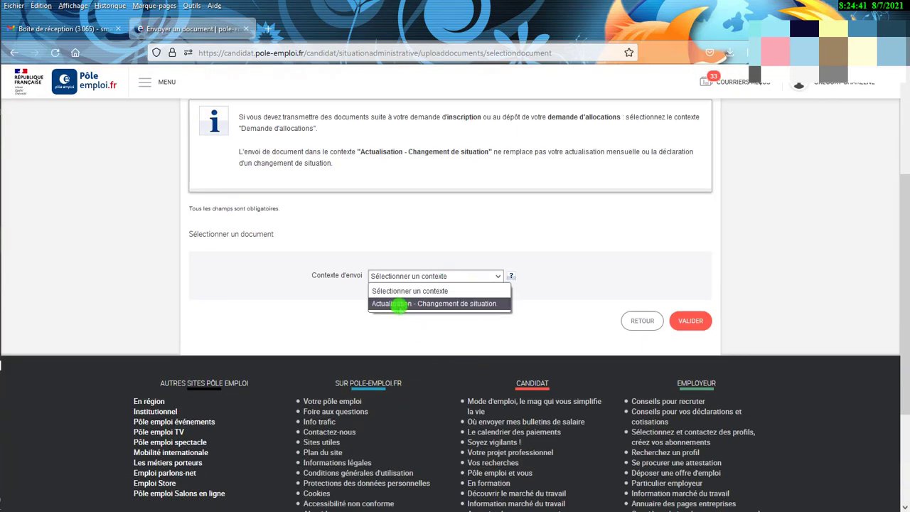
pyautogui.click(461, 304)
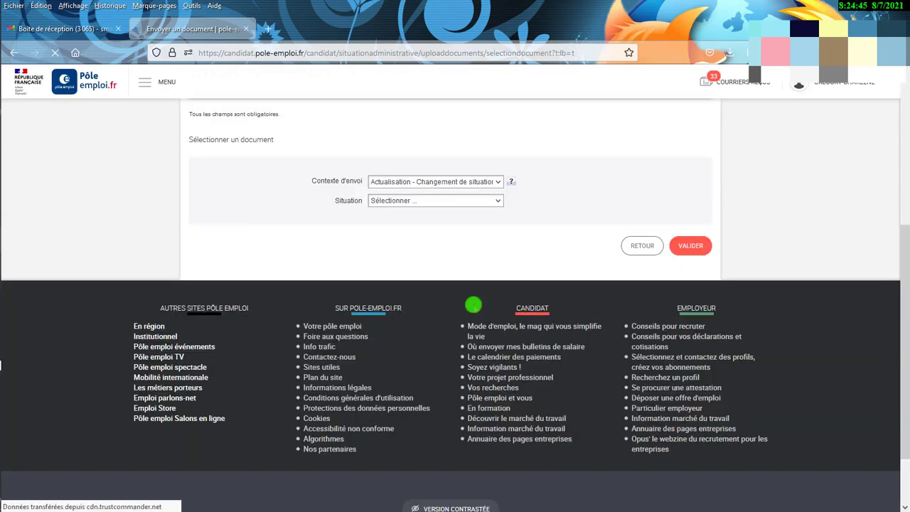
pyautogui.click(493, 199)
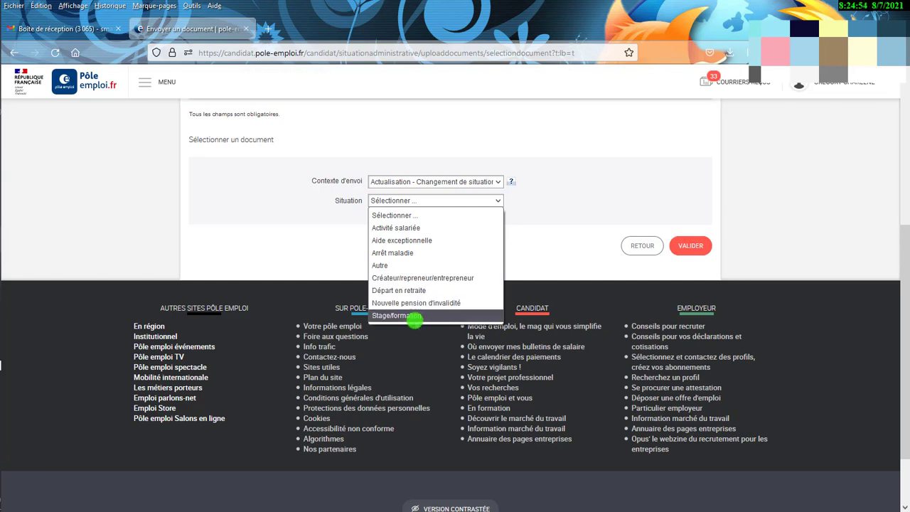
pyautogui.click(408, 315)
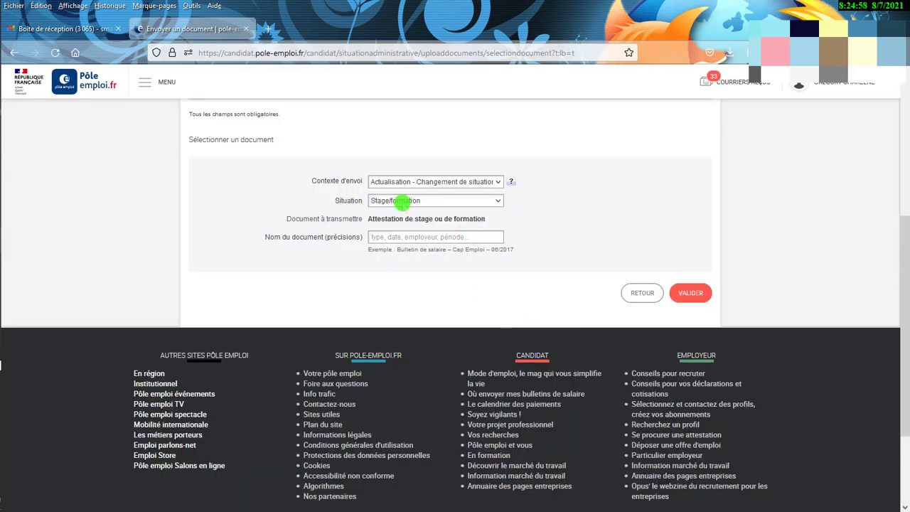
# Enter "attestation de foemation générale" as the document name and validate the document selection
pyautogui.click(389, 239)
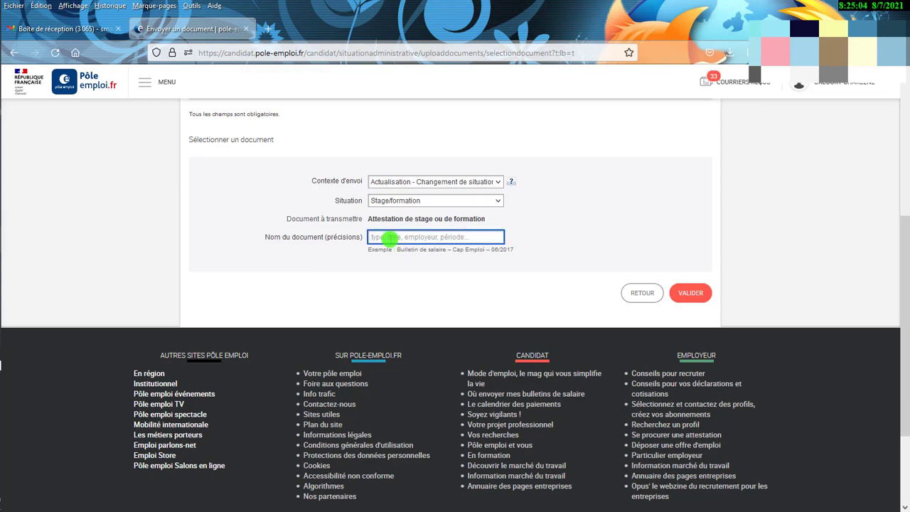
pyautogui.write('att')
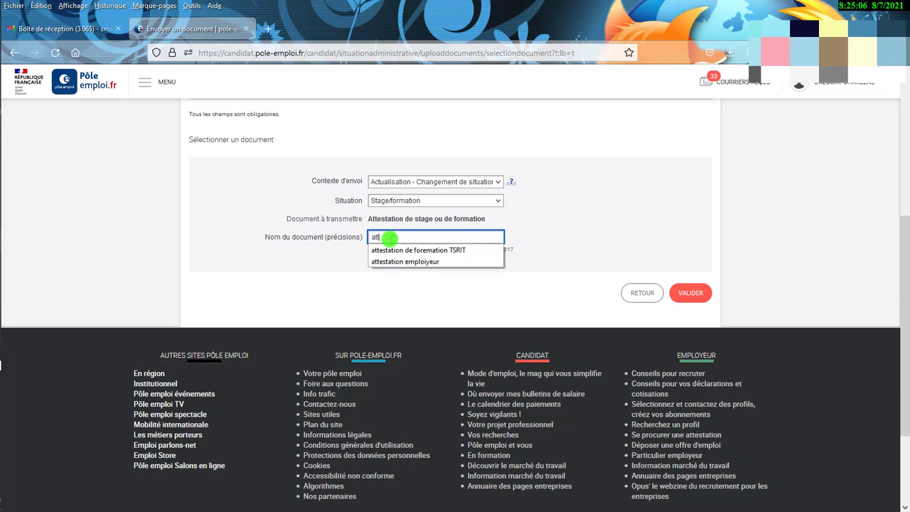
pyautogui.write('estation de foemation générale')
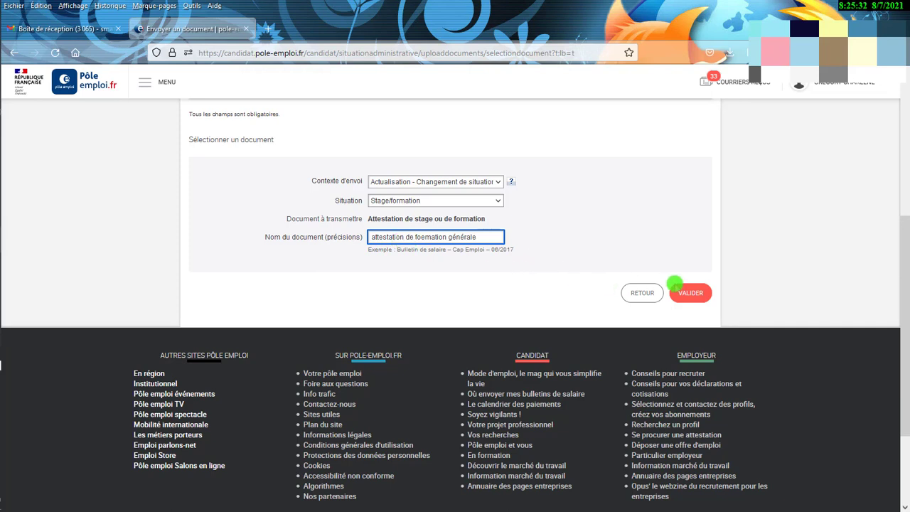
pyautogui.click(690, 292)
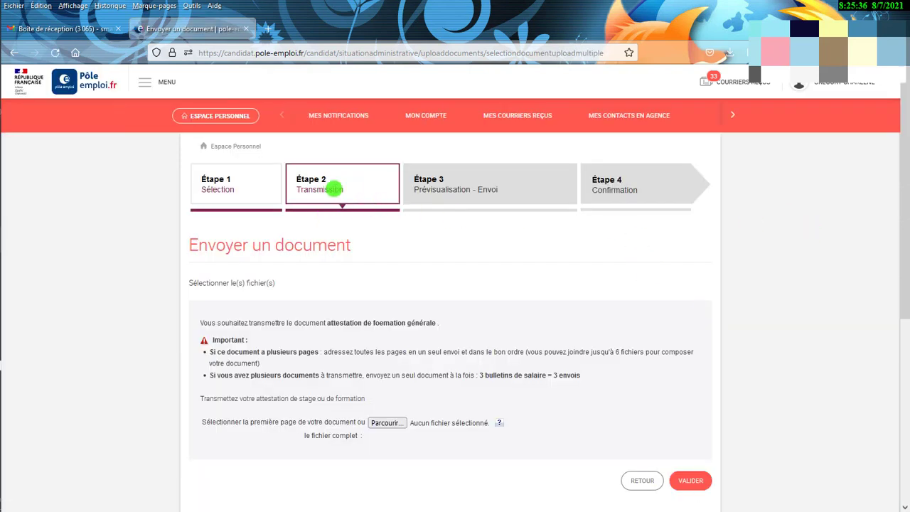
# Attach "certificat de formation générale.jpg" from the diplome folder as the complete file and validate the transmission
pyautogui.scroll(-3, 390, 256)
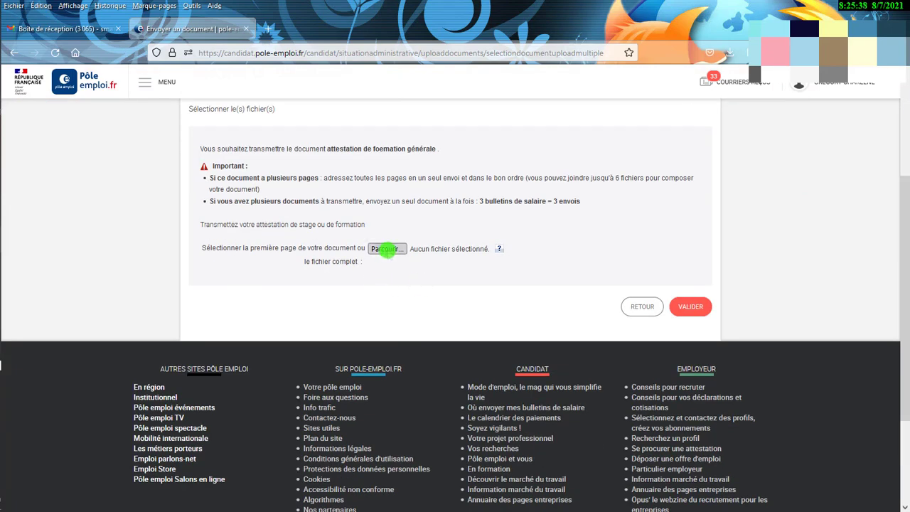
pyautogui.click(386, 249)
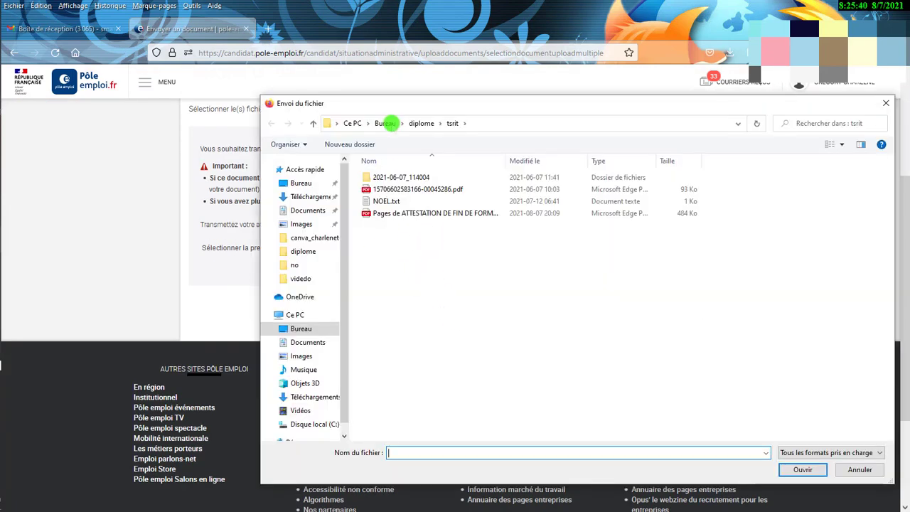
pyautogui.click(421, 123)
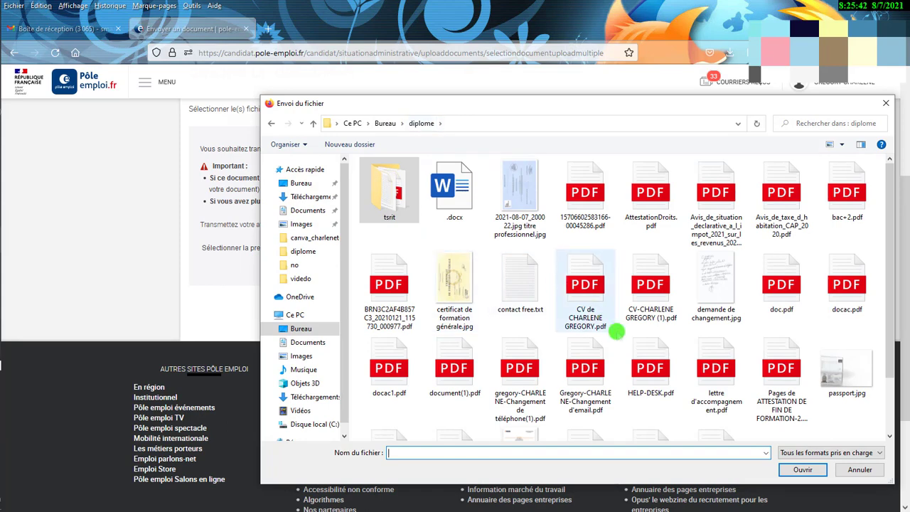
pyautogui.scroll(-1, 719, 323)
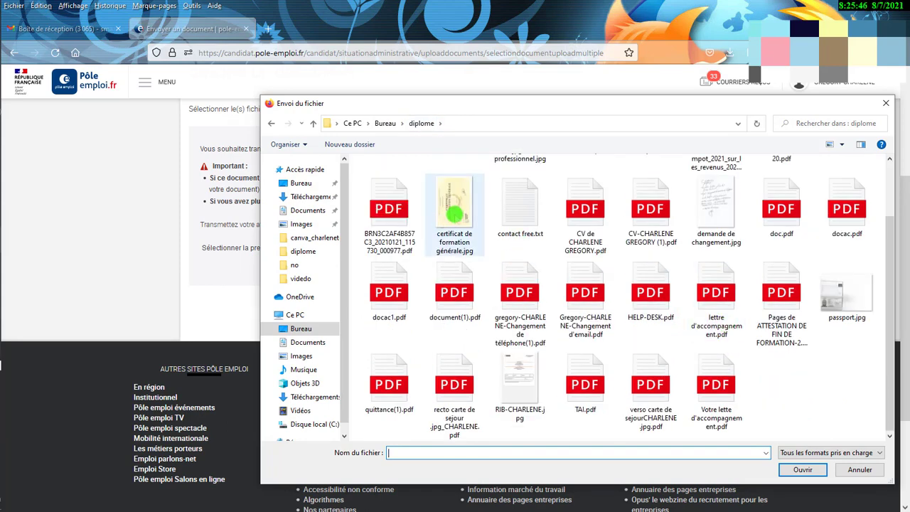
pyautogui.doubleClick(454, 215)
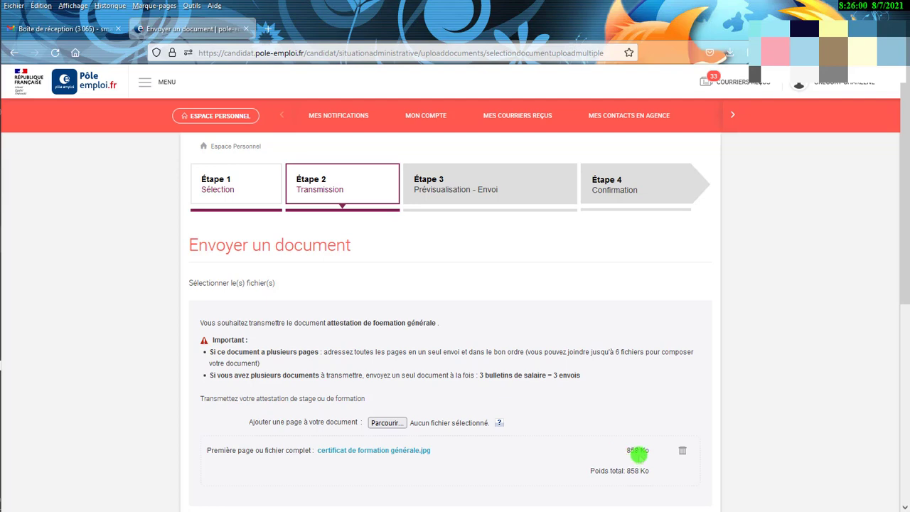
pyautogui.scroll(-3, 653, 461)
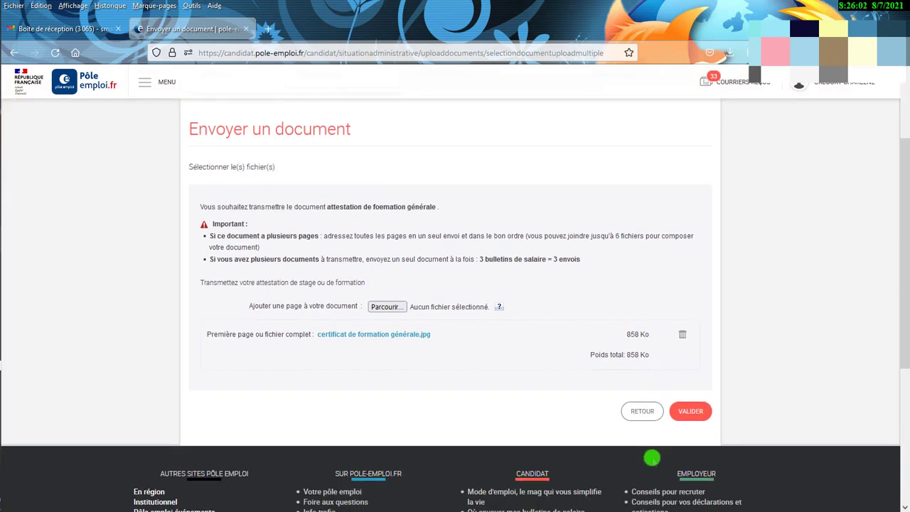
pyautogui.click(690, 411)
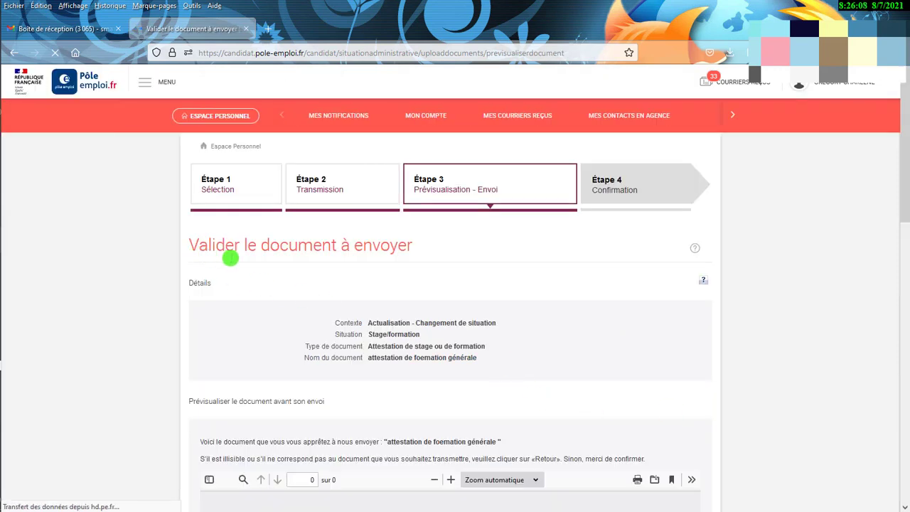
# Check the preview of "attestation de foemation générale" and confirm sending the document
pyautogui.scroll(-1, 440, 312)
pyautogui.scroll(-2, 444, 316)
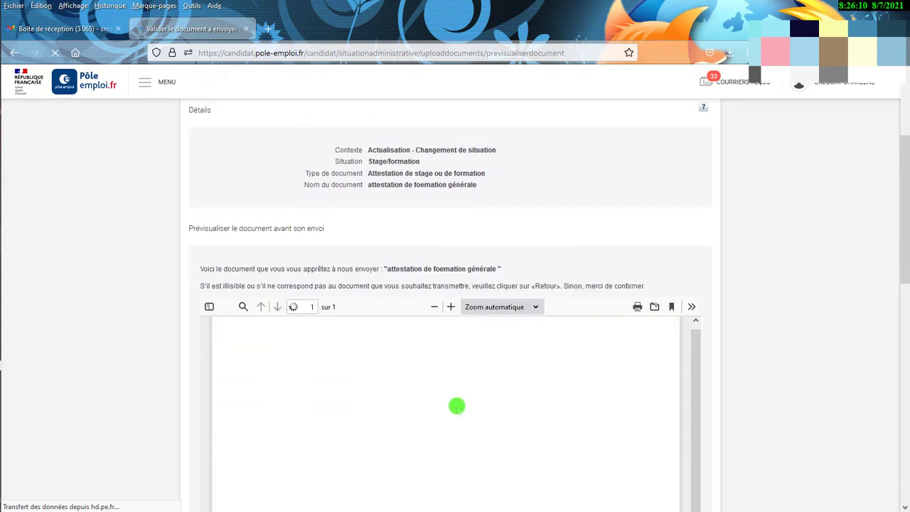
pyautogui.scroll(-1, 451, 385)
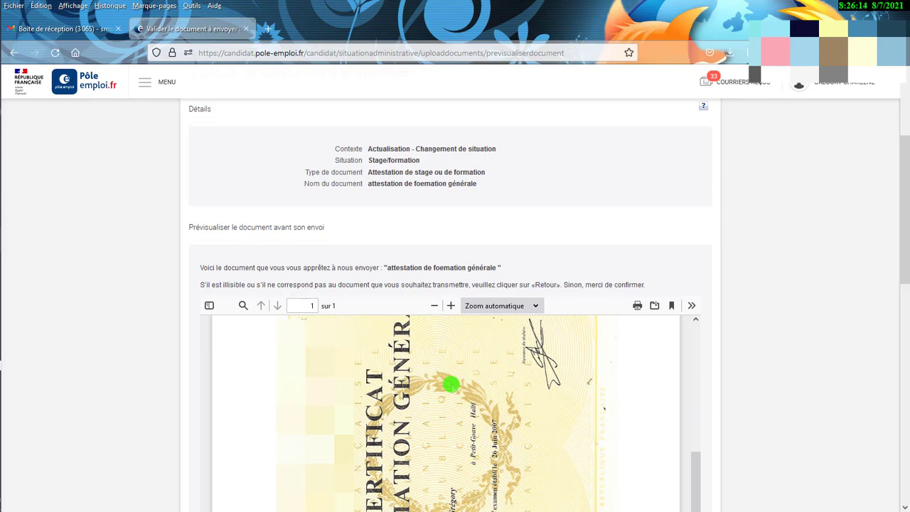
pyautogui.scroll(-10, 450, 385)
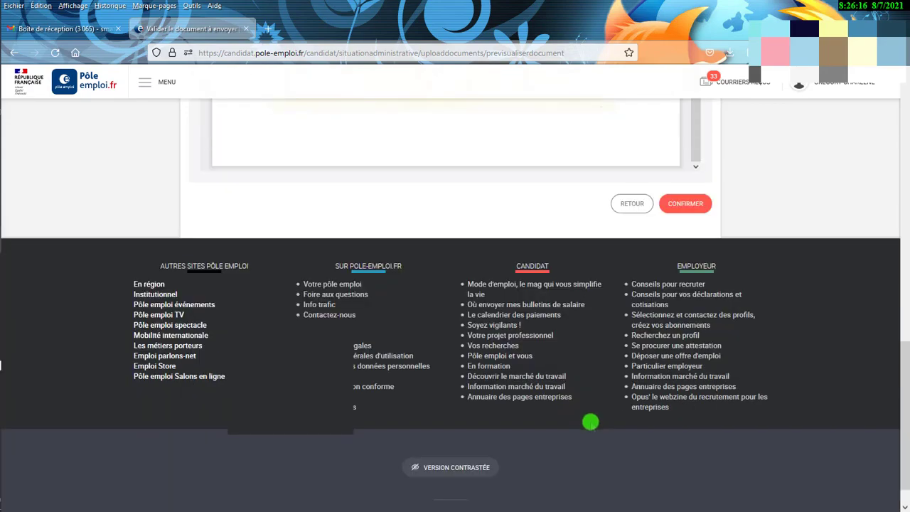
pyautogui.scroll(3, 637, 257)
pyautogui.scroll(2, 625, 312)
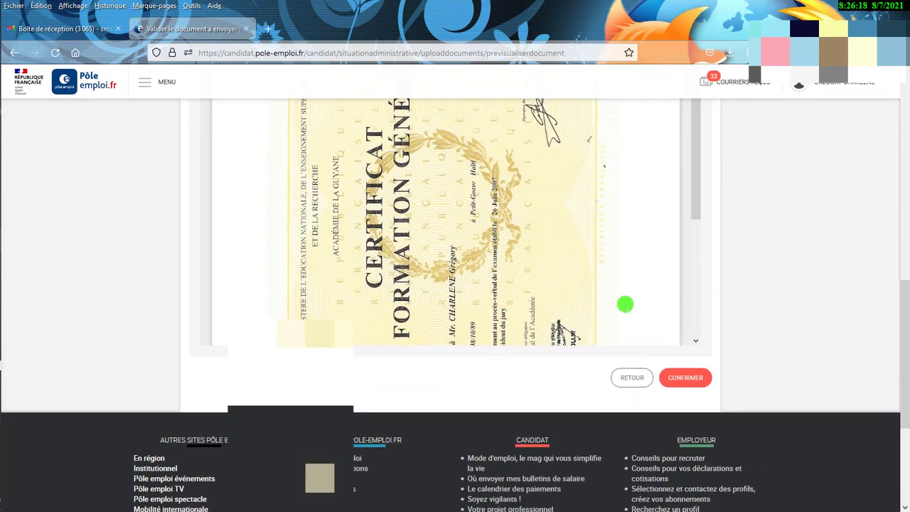
pyautogui.scroll(6, 695, 360)
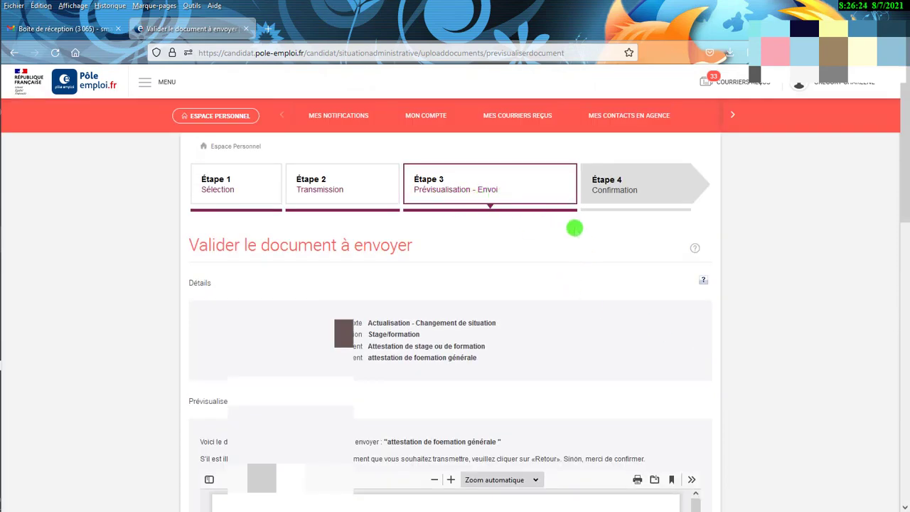
pyautogui.scroll(-10, 621, 232)
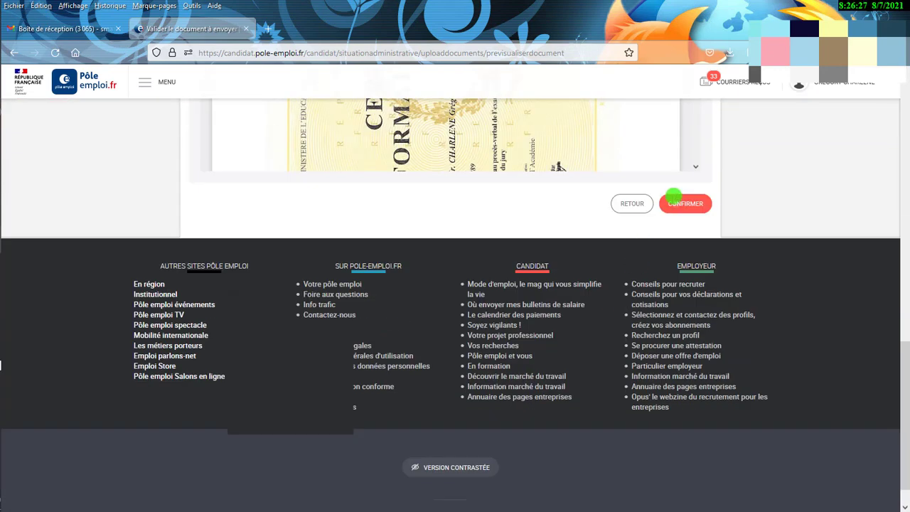
pyautogui.click(683, 204)
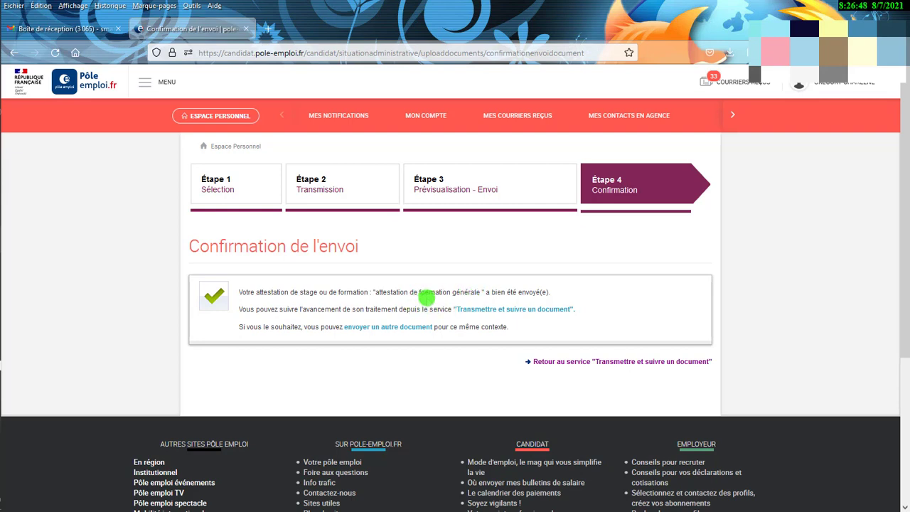
pyautogui.scroll(-5, 461, 331)
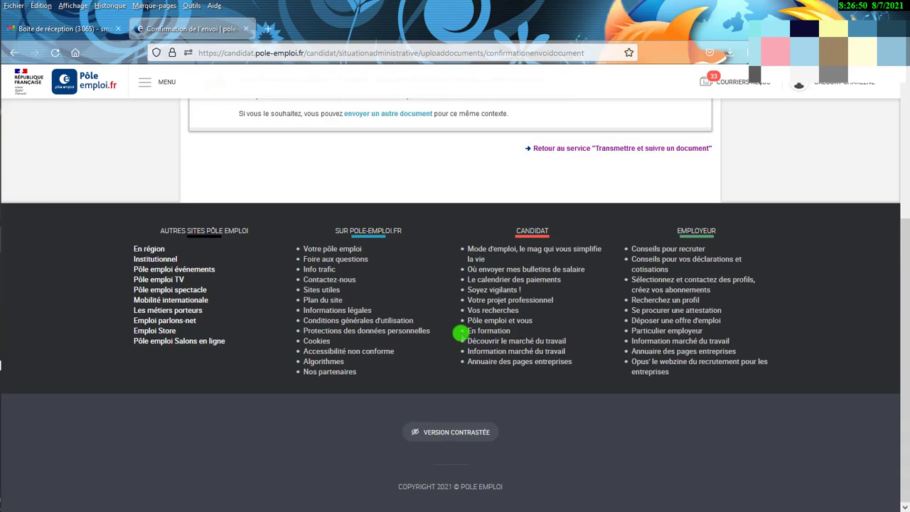
pyautogui.scroll(5, 462, 331)
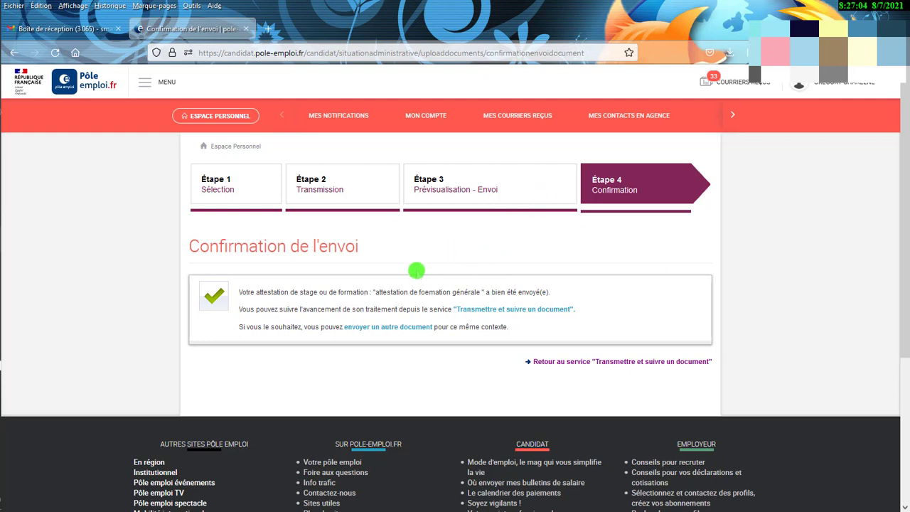
pyautogui.scroll(-1, 398, 277)
pyautogui.scroll(1, 418, 270)
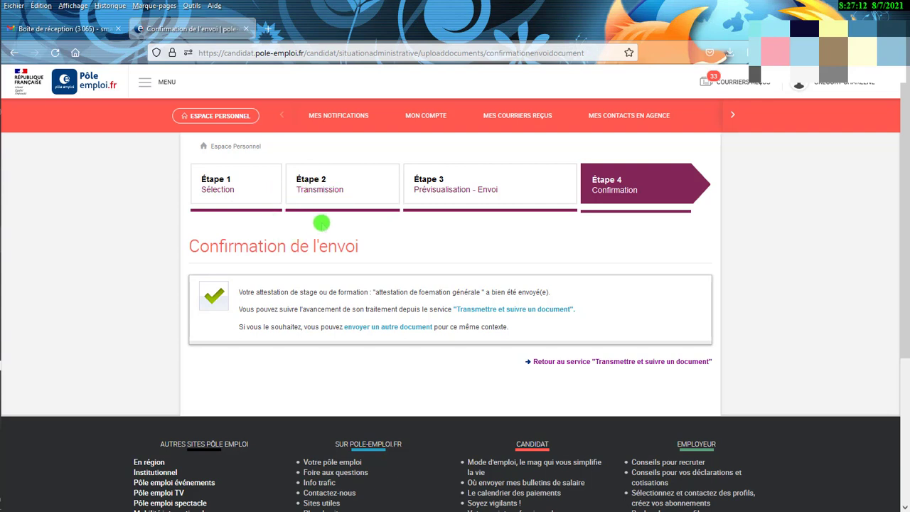
pyautogui.moveTo(6, 285)
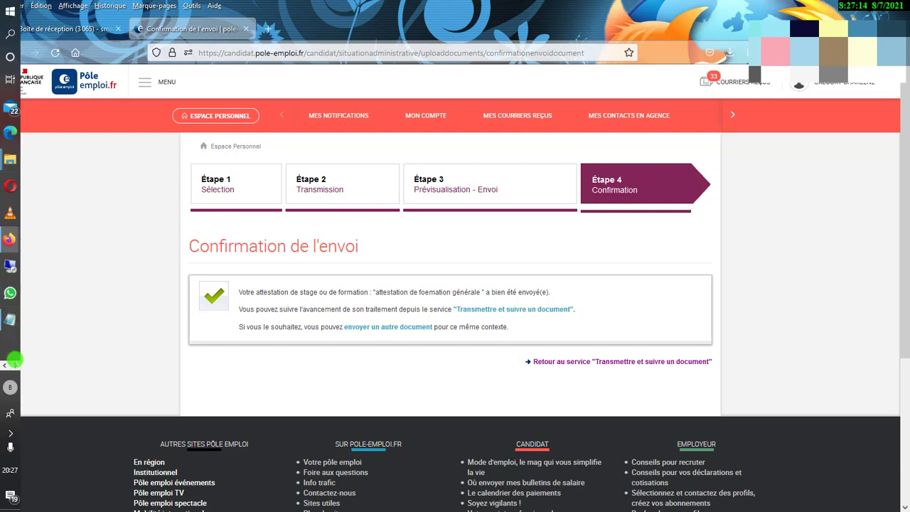
pyautogui.click(14, 362)
pyautogui.click(10, 186)
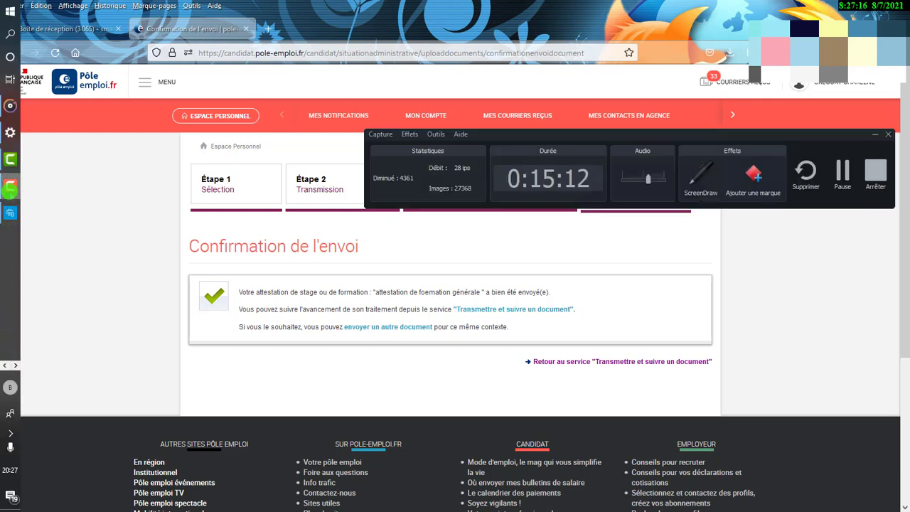